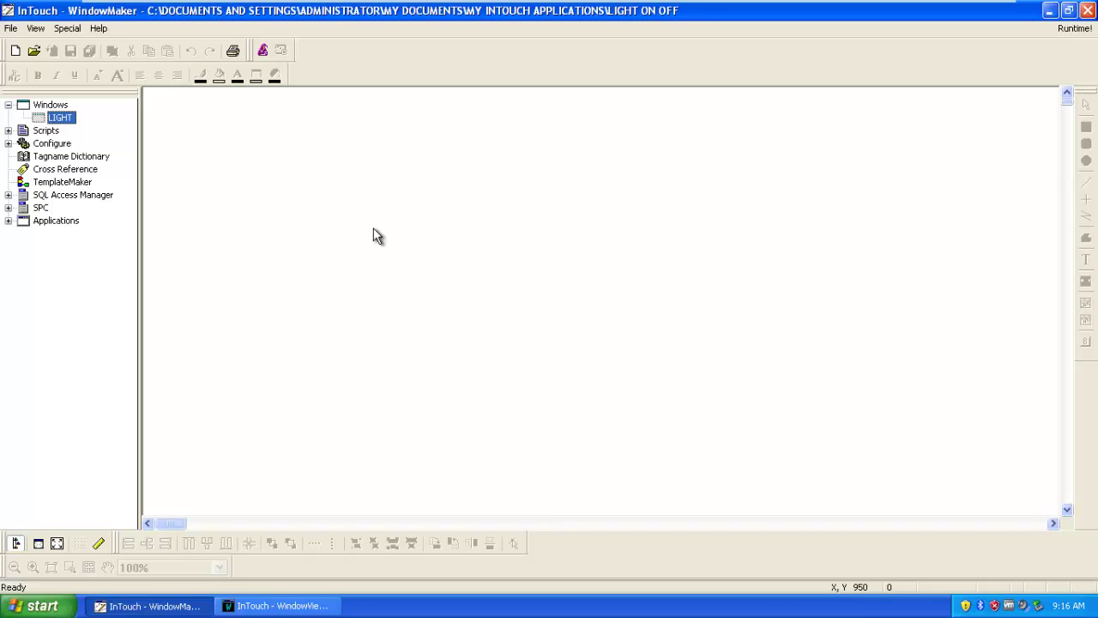
Create a new window named SLIDER and drag its corner to fill the workspace.
left_click(16, 52)
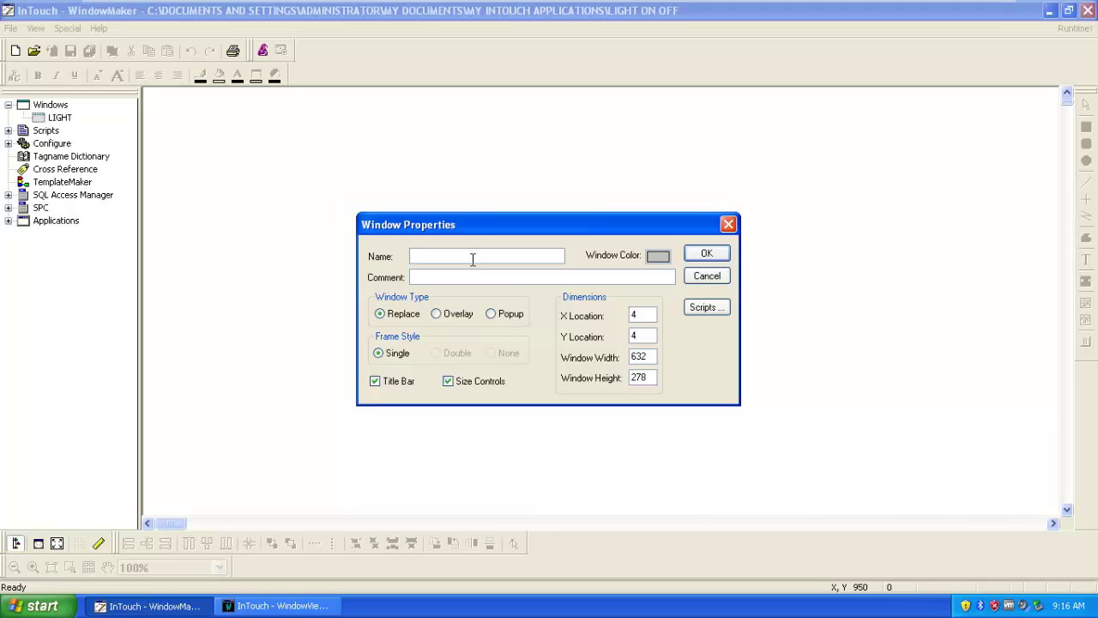
type("SLIDE")
type("R")
left_click(697, 256)
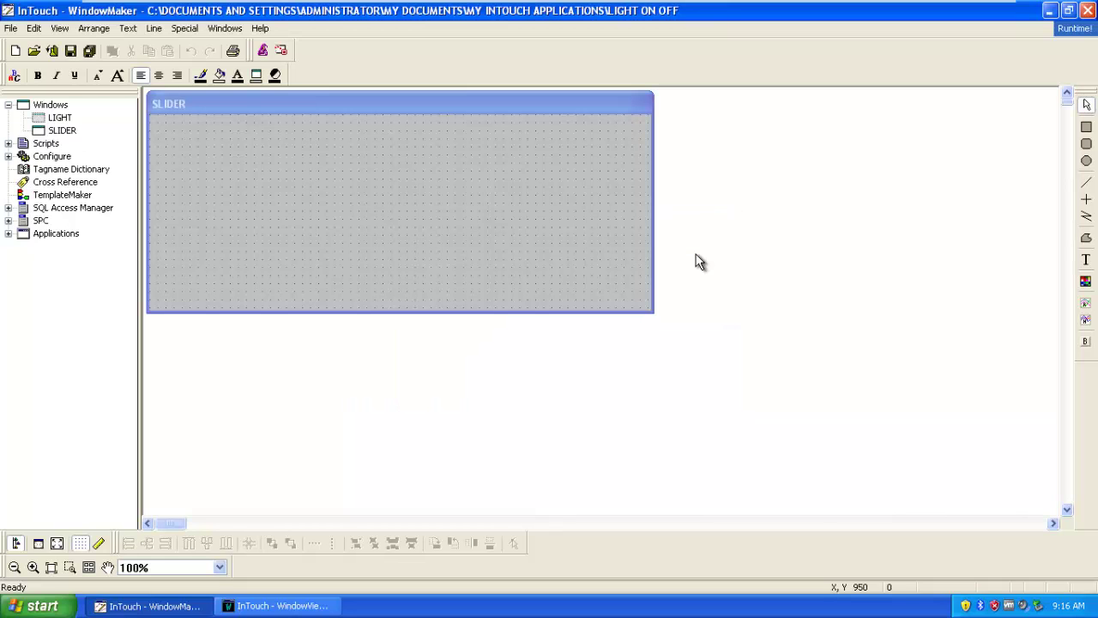
mouse_move(654, 313)
left_mouse_down()
mouse_move(1029, 532)
mouse_move(1053, 523)
left_mouse_up()
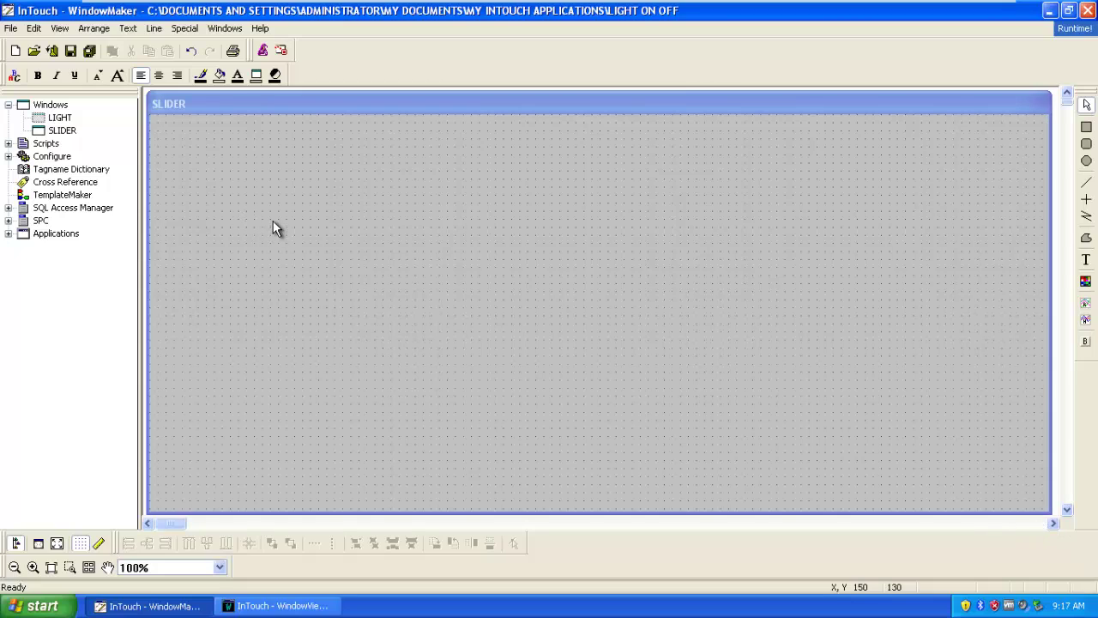
Place a Vertical Slider wizard on the left of the SLIDER window, slightly enlarged.
left_click(263, 51)
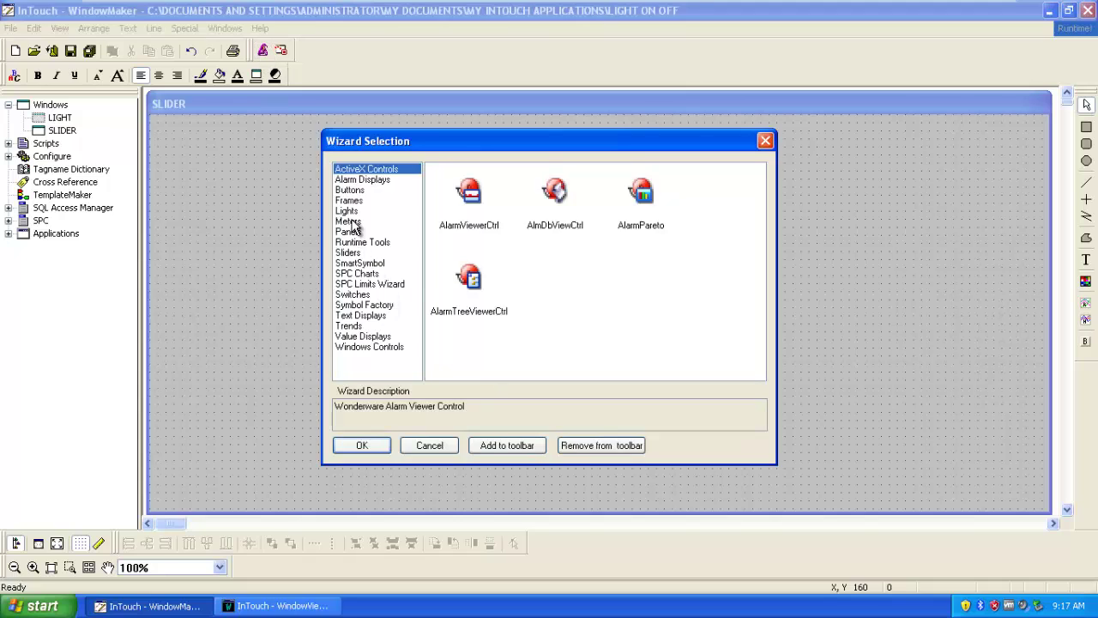
left_click(349, 253)
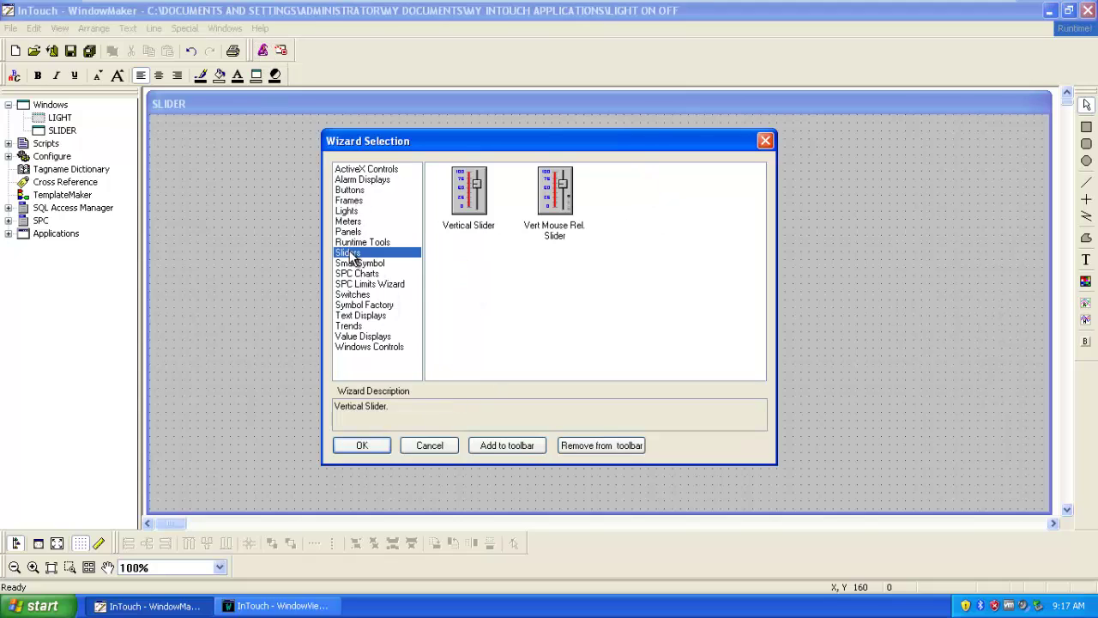
double_click(470, 210)
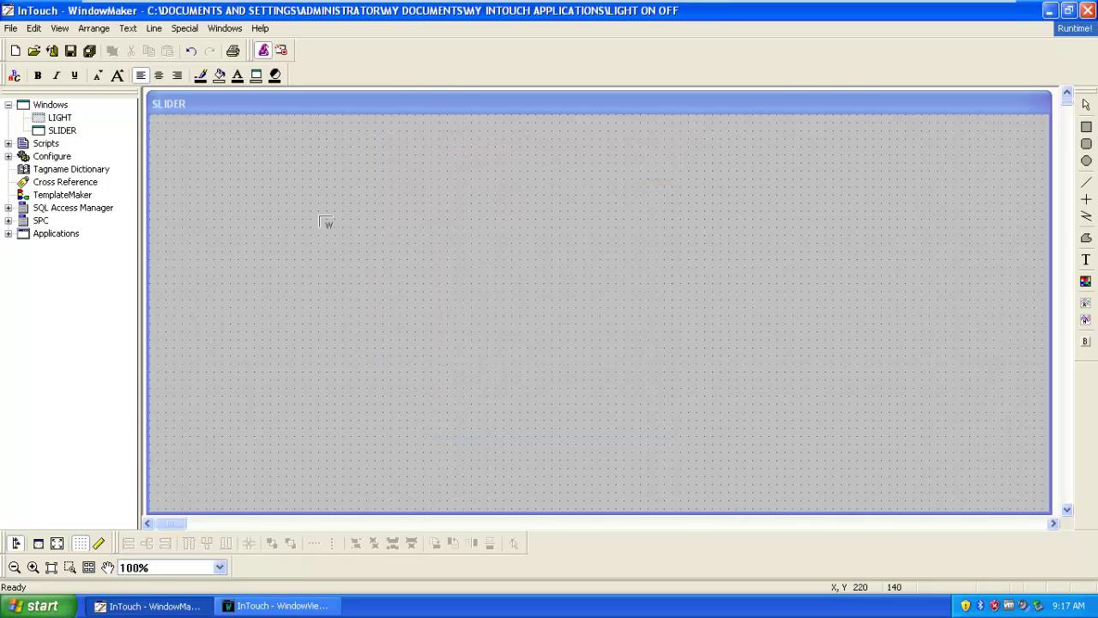
left_click(313, 194)
left_click_drag(392, 312, 401, 348)
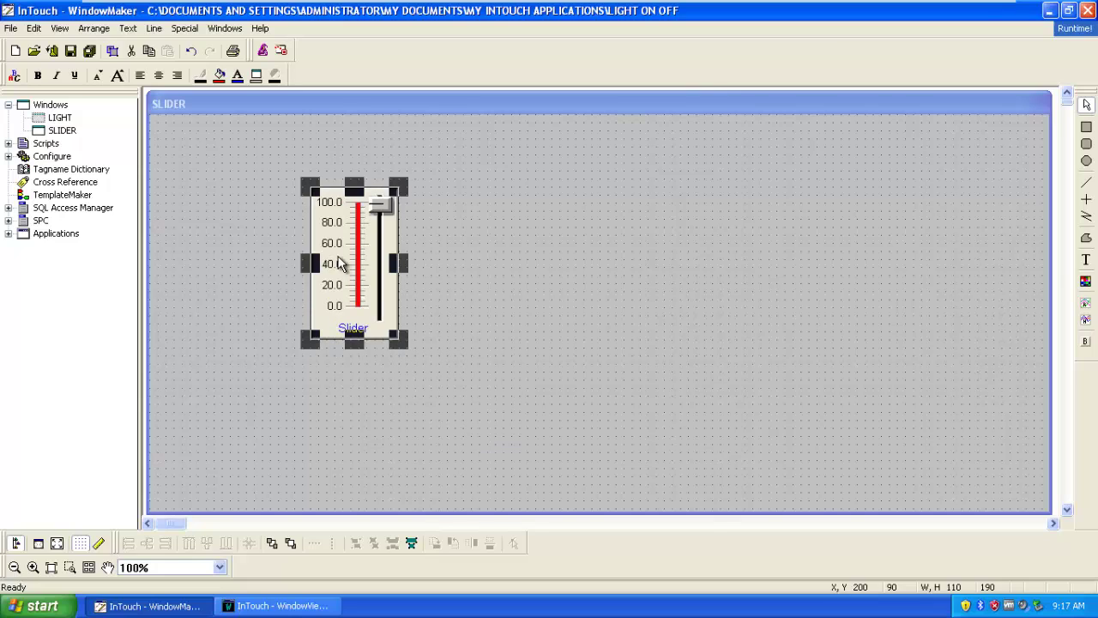
left_click_drag(352, 251, 343, 263)
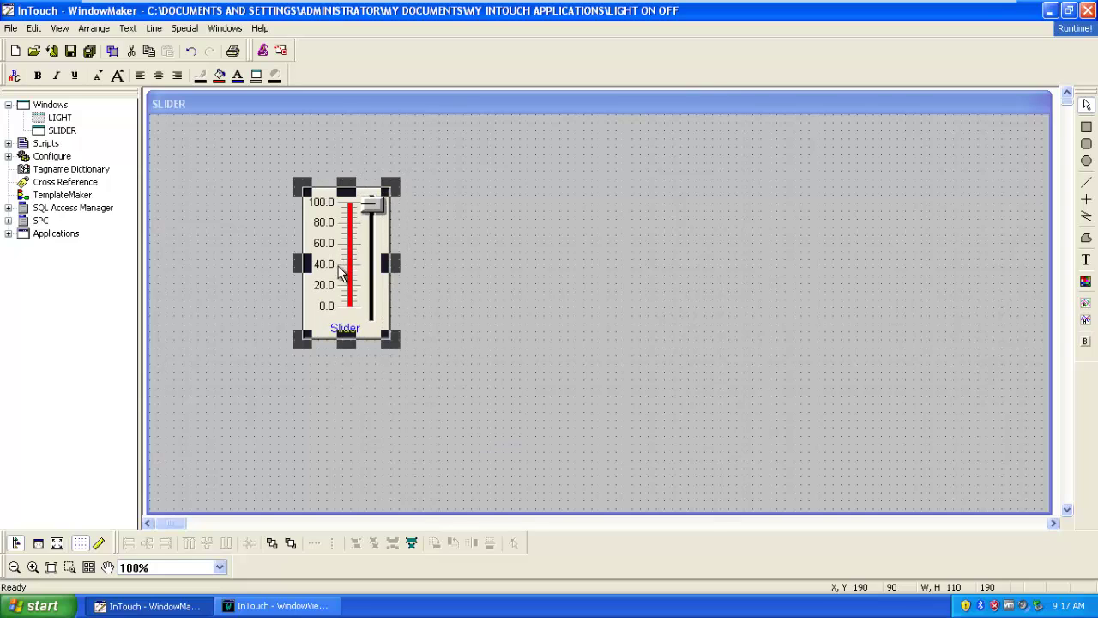
left_click(448, 305)
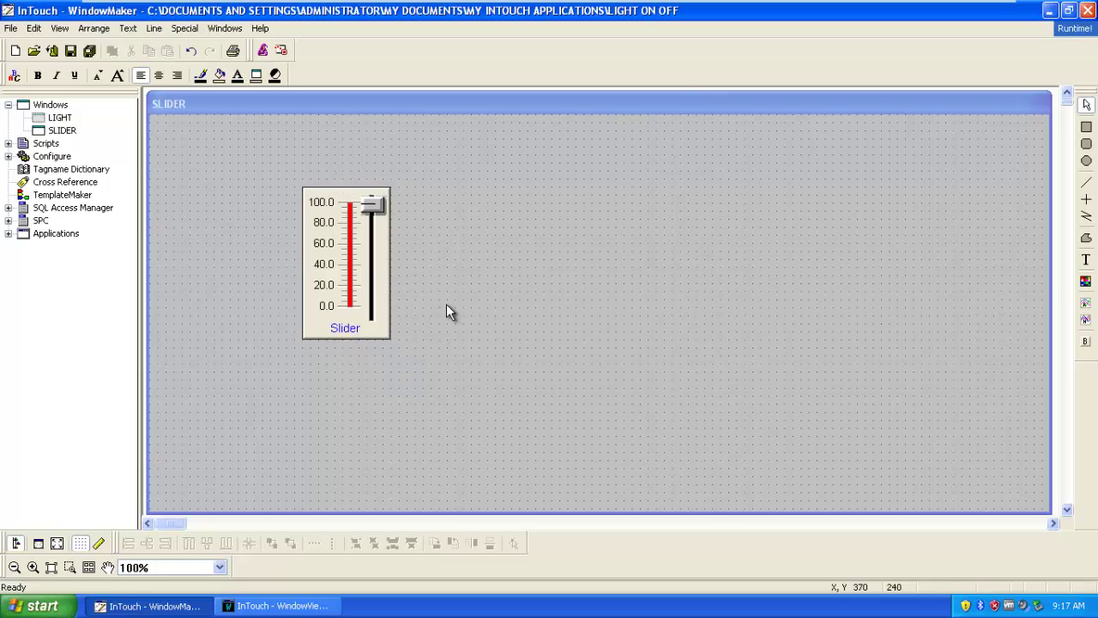
Replace the slider's tagname with S1 in the Slider Wizard.
double_click(339, 265)
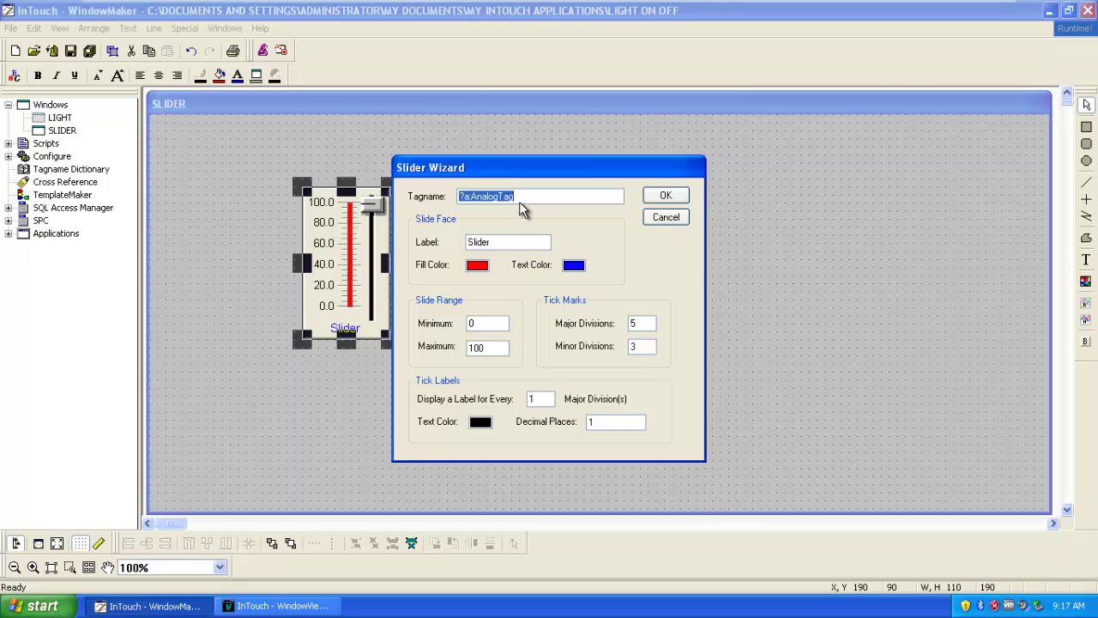
key("BackSpace")
type("S")
type("1")
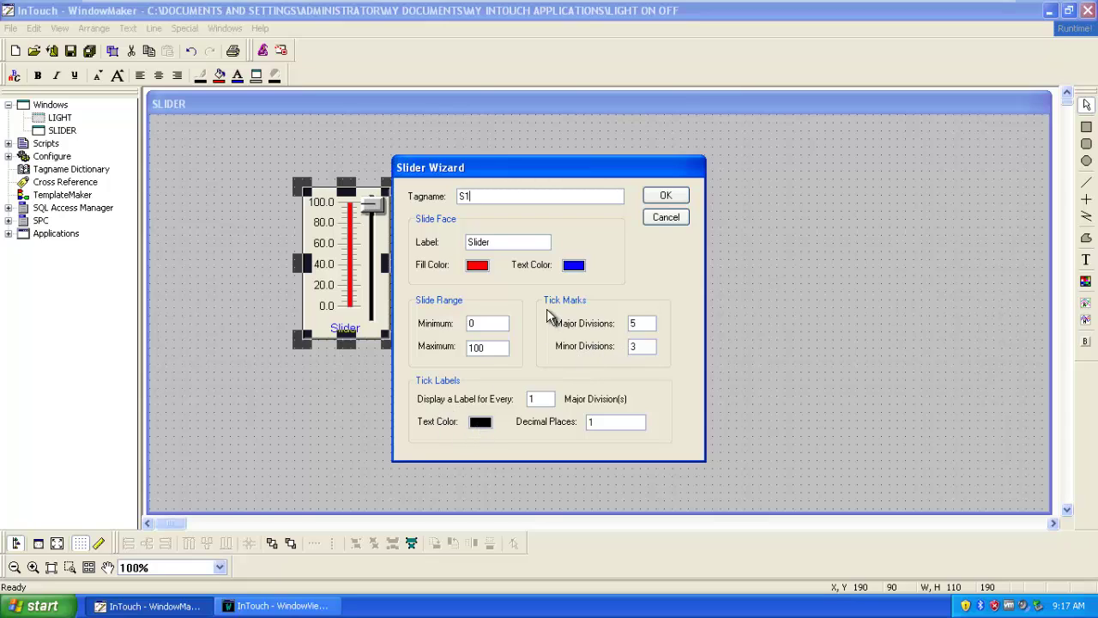
left_click(651, 195)
left_click(452, 293)
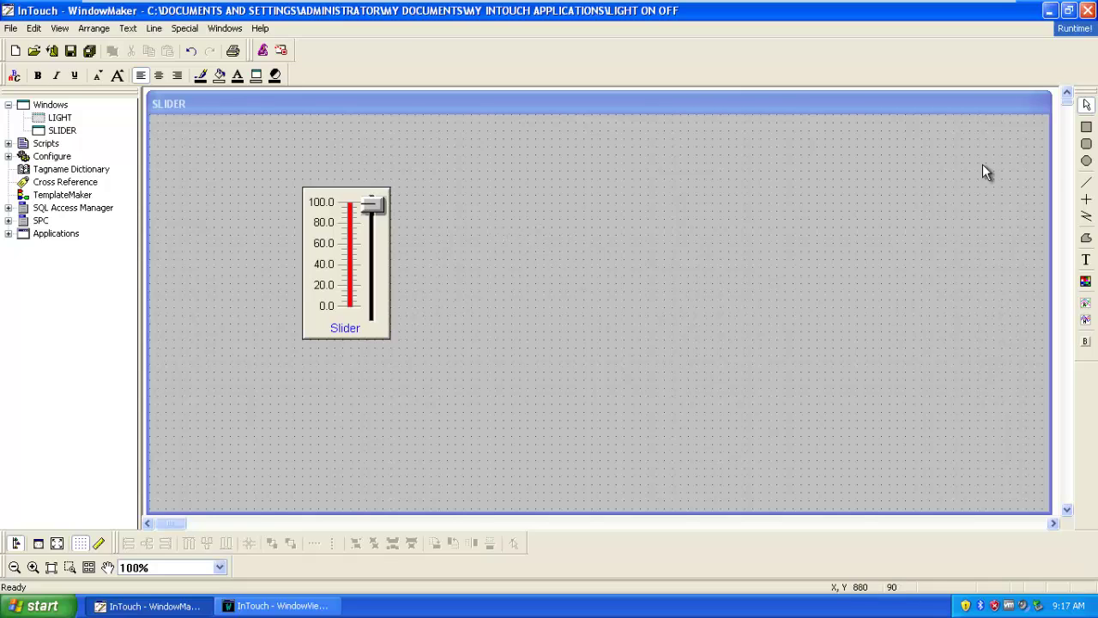
Draw an unfilled circle with the Ellipse tool to the right of the slider.
left_click(1086, 161)
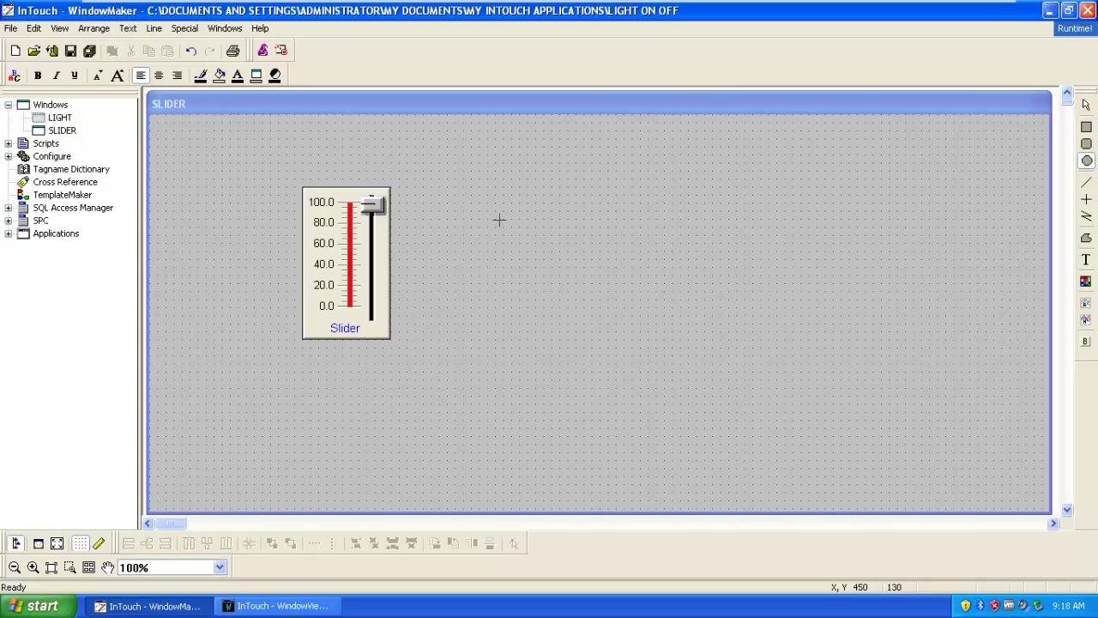
left_click_drag(489, 216, 566, 292)
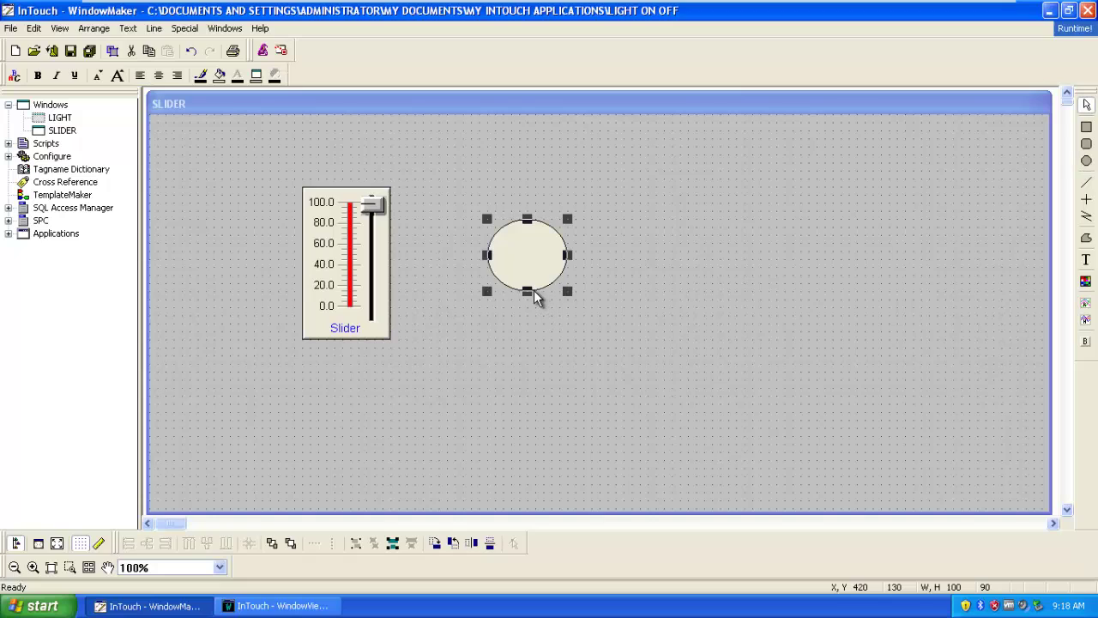
left_click(538, 317)
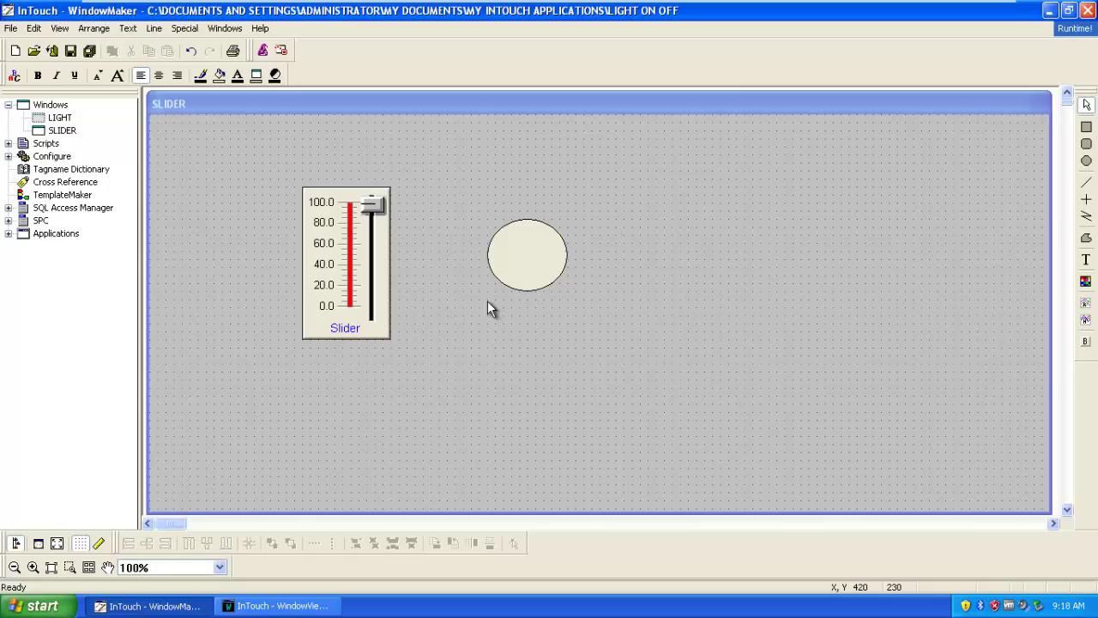
Add a horizontal slider animation link to the circle using tagname S1.
double_click(542, 264)
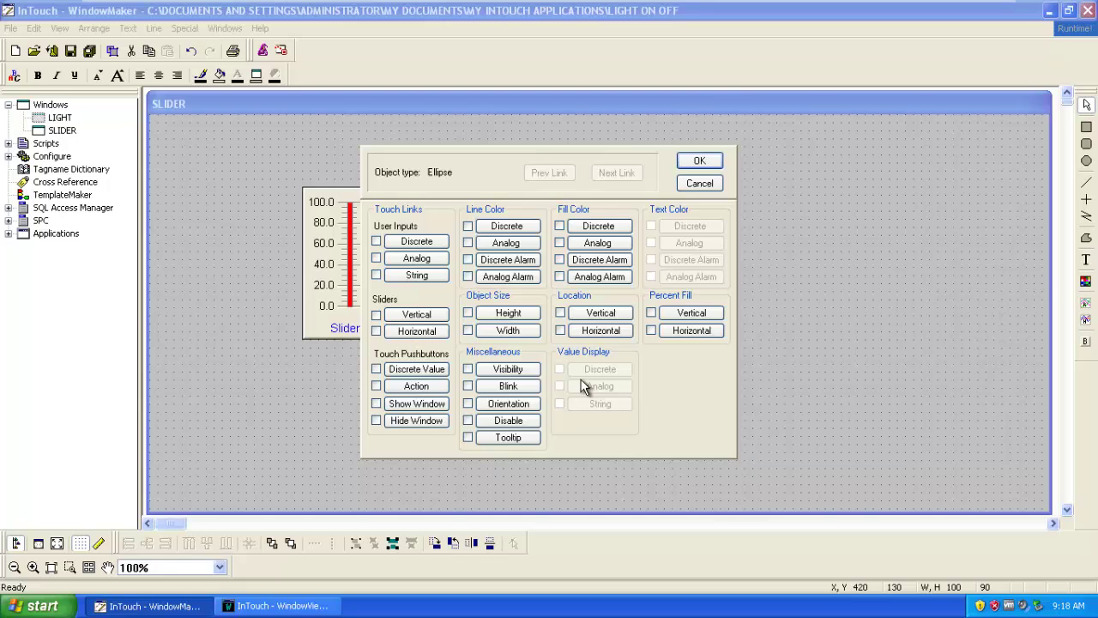
left_click(433, 331)
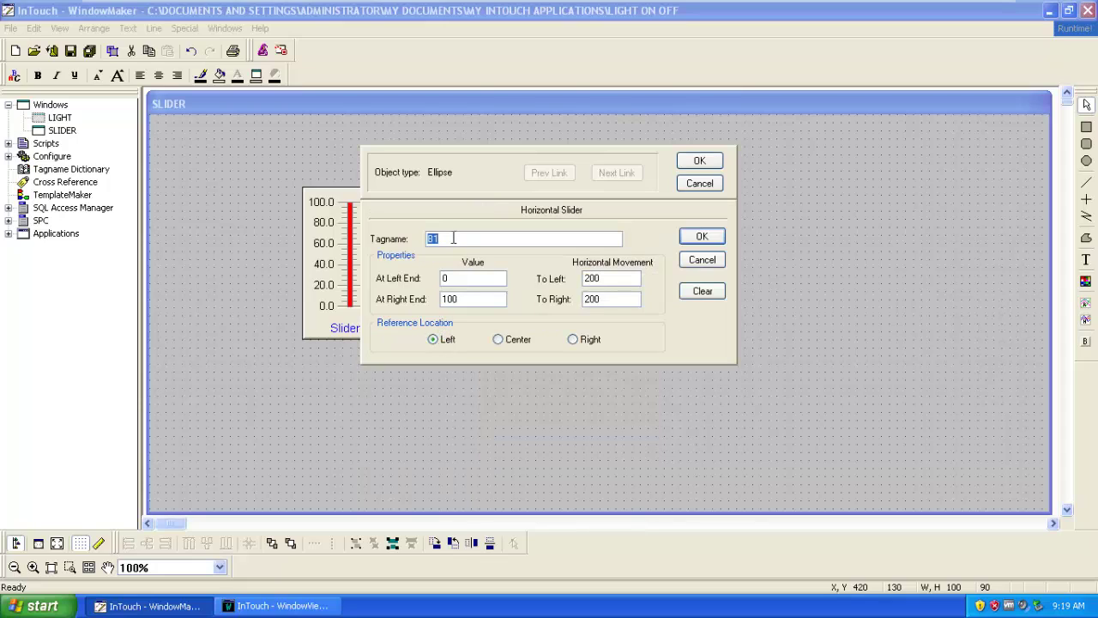
key("BackSpace")
type("S")
type("1")
left_click(502, 155)
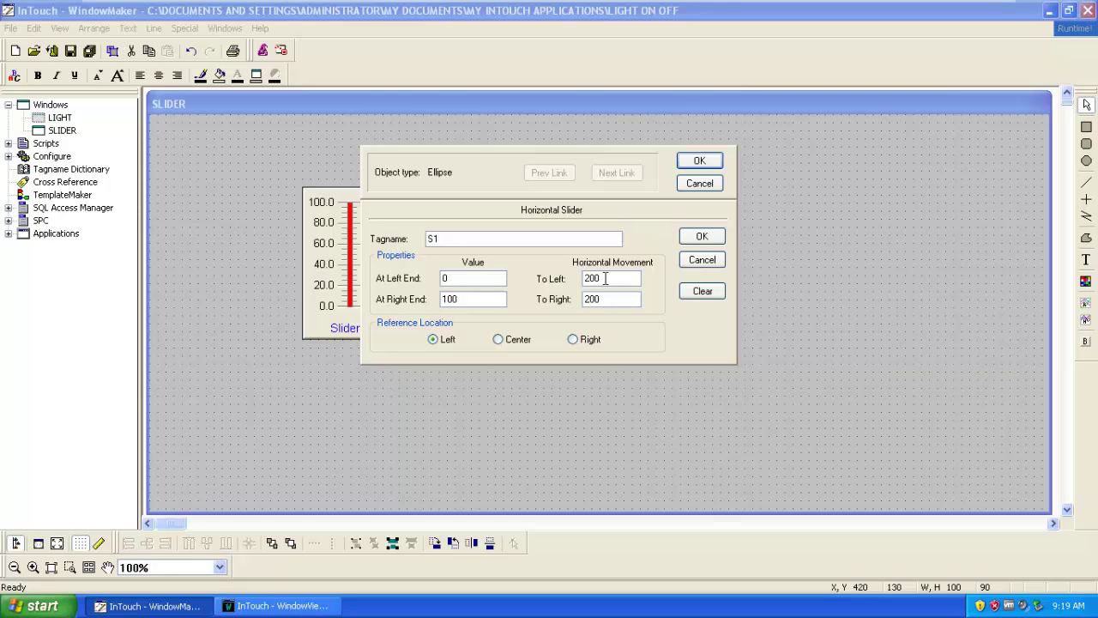
Set the horizontal travel to 0 left and 1000 pixels right, and confirm.
left_click(605, 278)
key("BackSpace")
key("BackSpace")
key("BackSpace")
type("0")
left_click(608, 300)
key("BackSpace")
key("BackSpace")
key("BackSpace")
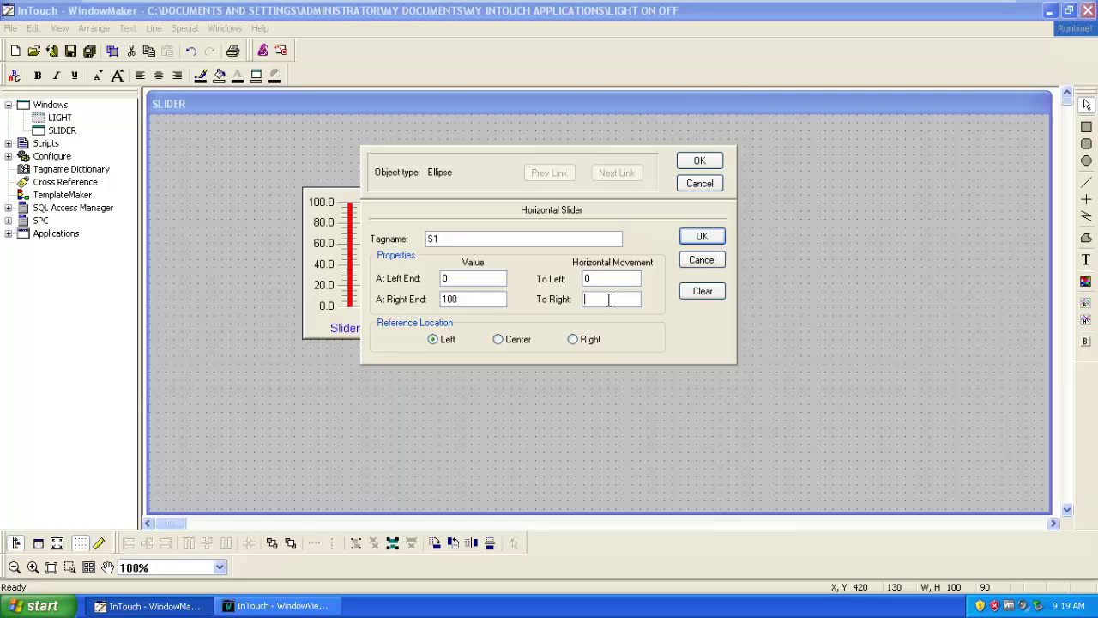
type("1000")
left_click(702, 238)
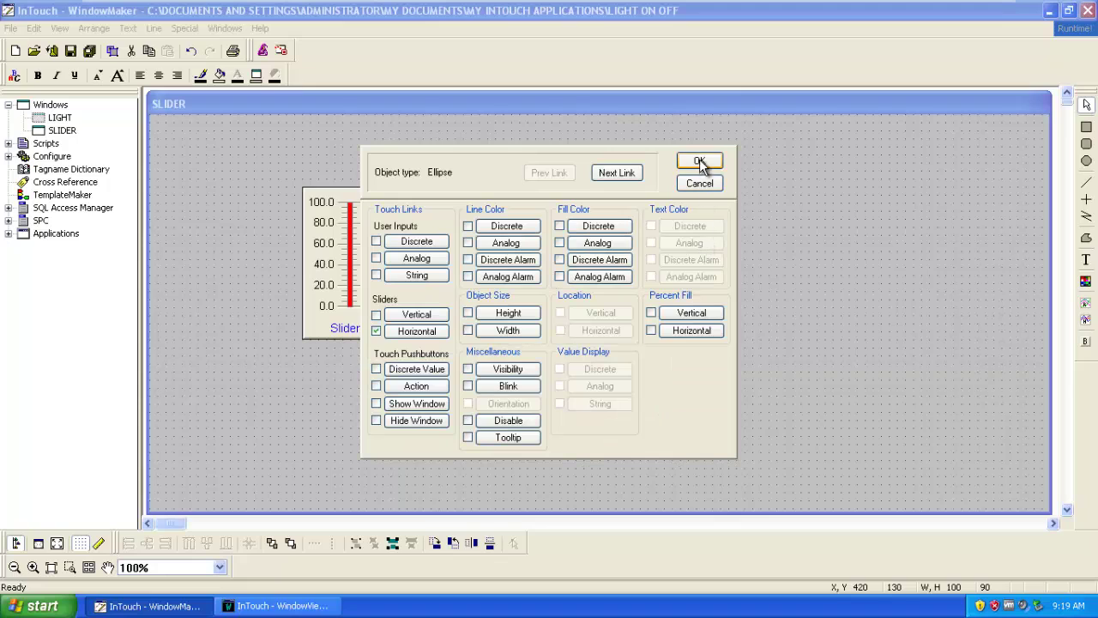
left_click(701, 163)
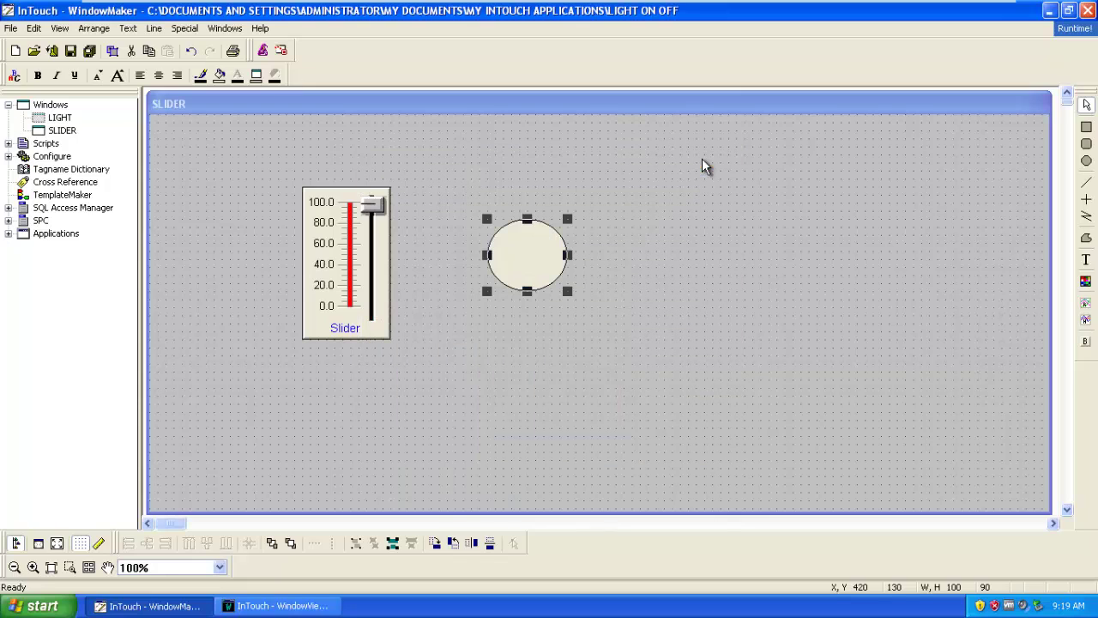
Drag the slider down and up to 100 in WindowViewer to watch the circle slide, then return to development.
left_click(709, 277)
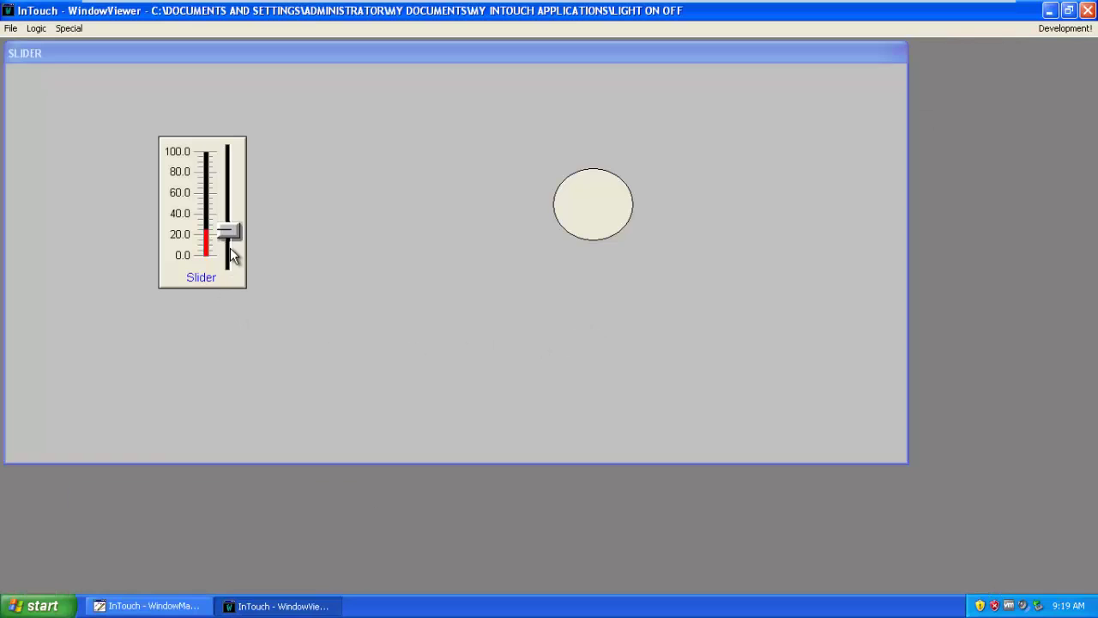
left_click_drag(231, 229, 231, 239)
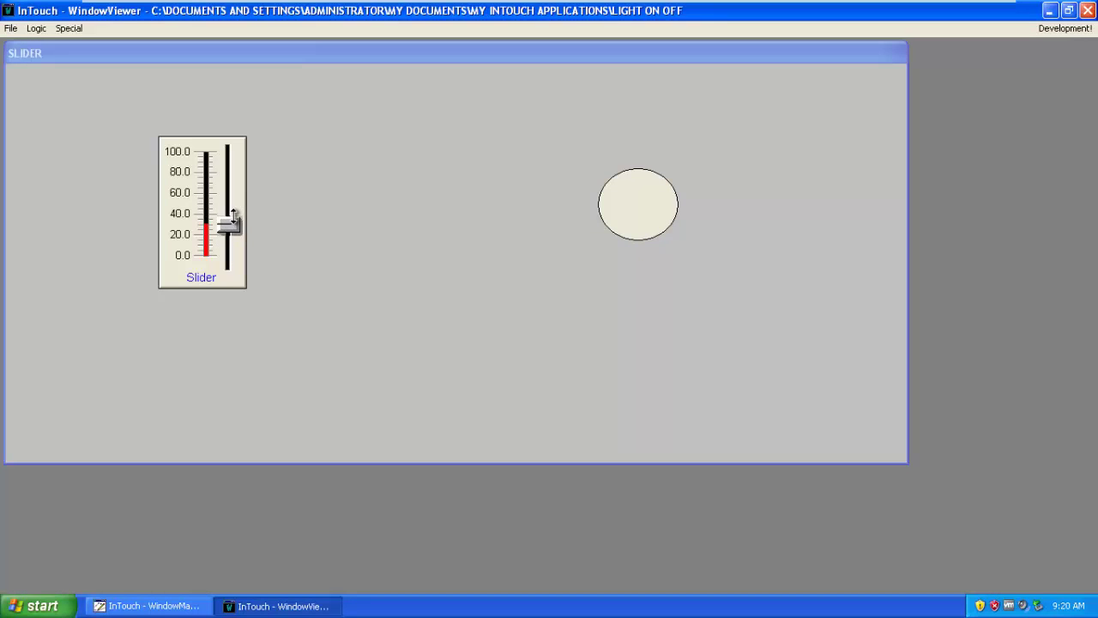
mouse_move(233, 226)
left_mouse_down()
mouse_move(229, 146)
mouse_move(232, 257)
mouse_move(236, 143)
mouse_move(235, 260)
left_mouse_up()
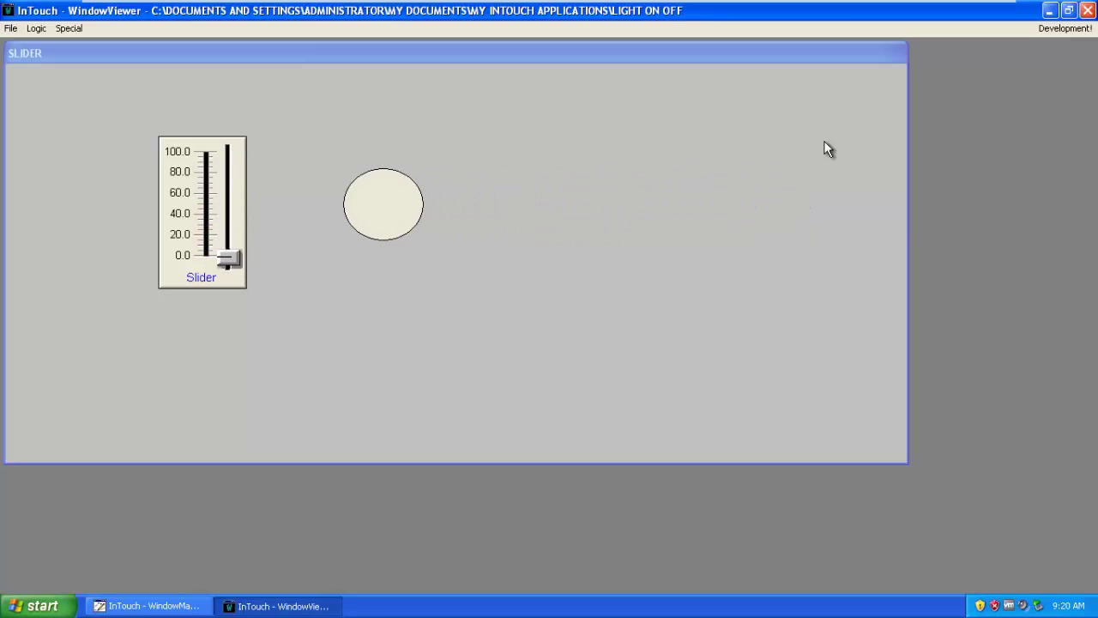
left_click(1070, 31)
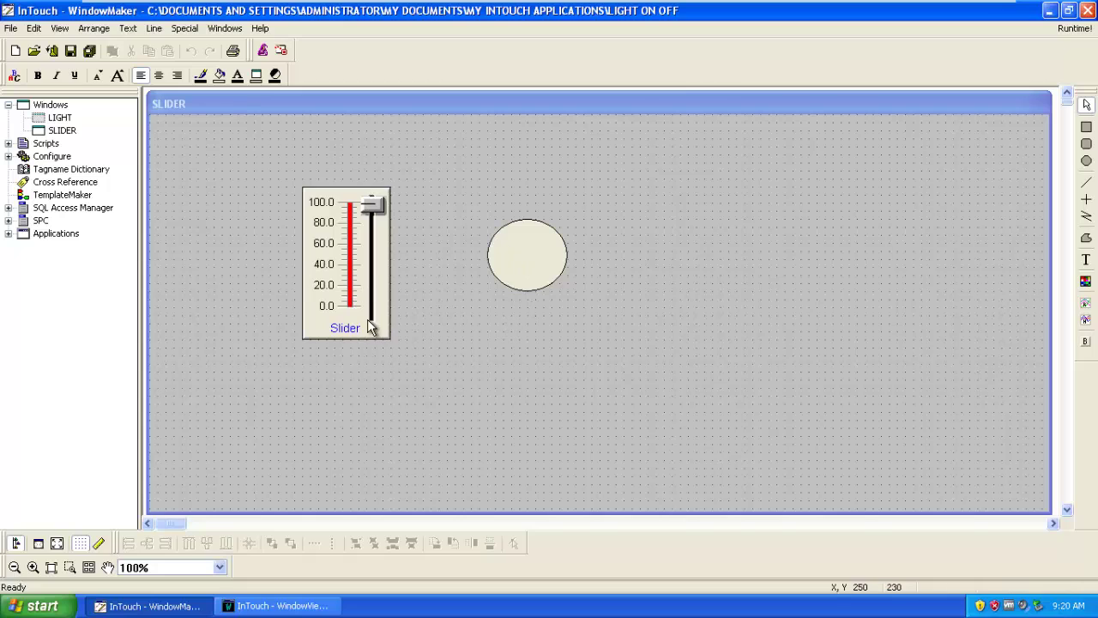
Change the circle's horizontal slider To Right value from 1000 to 500 pixels.
double_click(531, 280)
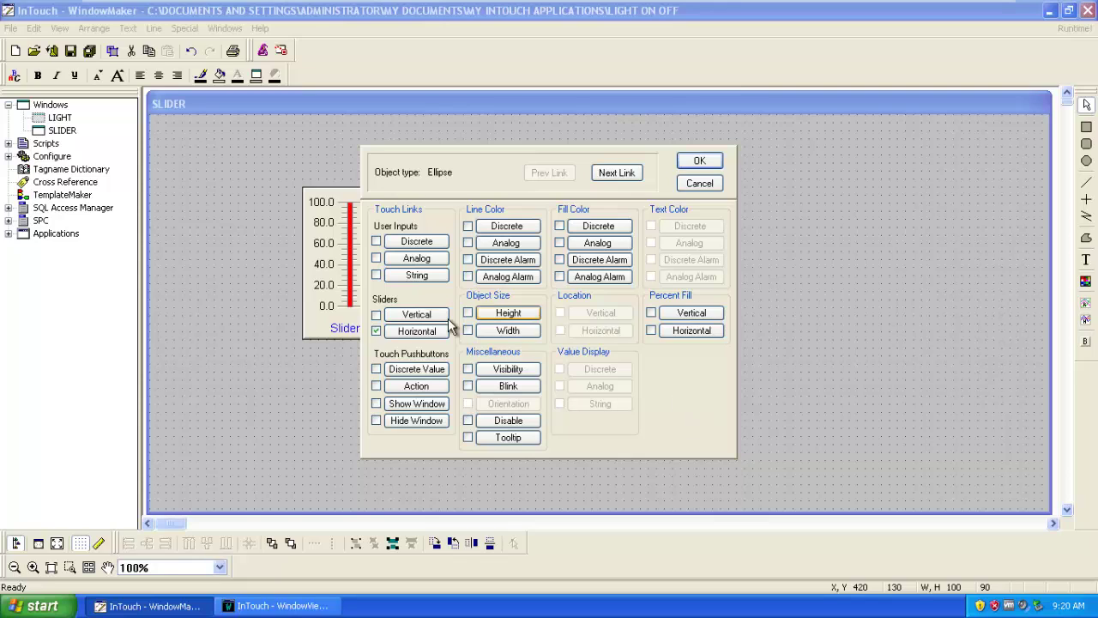
left_click(420, 331)
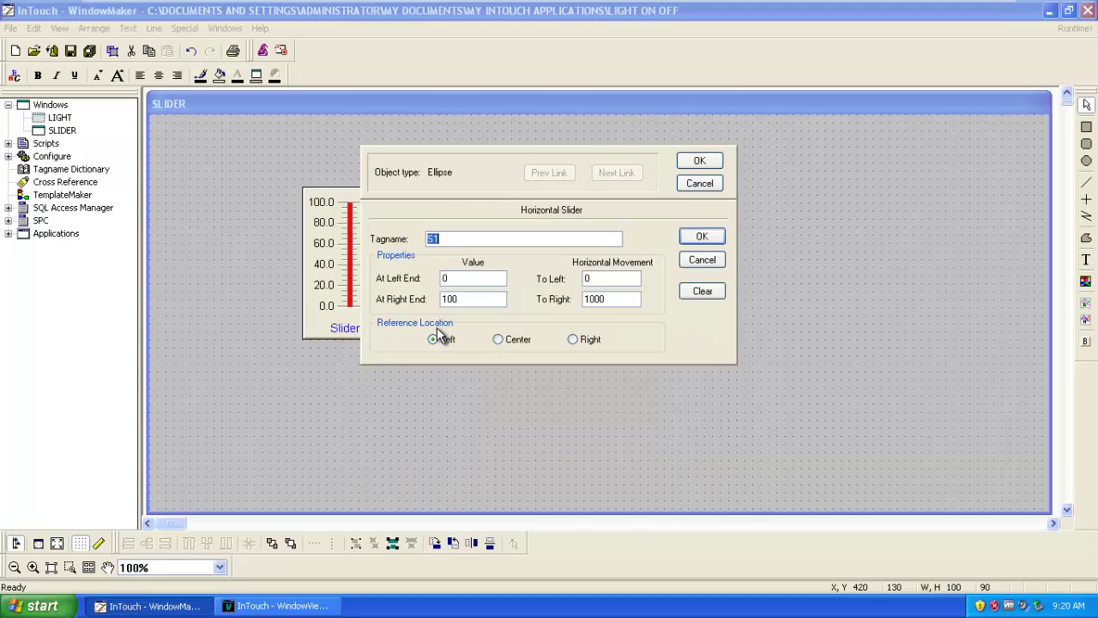
left_click(612, 298)
key("BackSpace")
key("BackSpace")
key("BackSpace")
key("BackSpace")
type("5")
type("00")
left_click(700, 237)
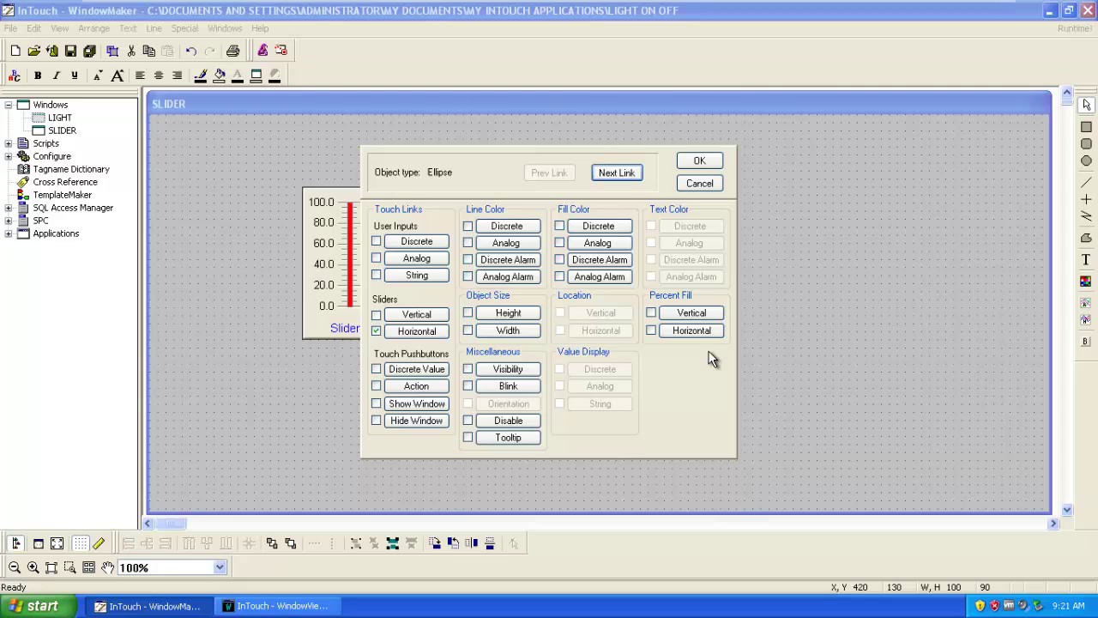
Give the ellipse a vertical percent-fill link on S1 (0–100) with a blue background.
left_click(675, 315)
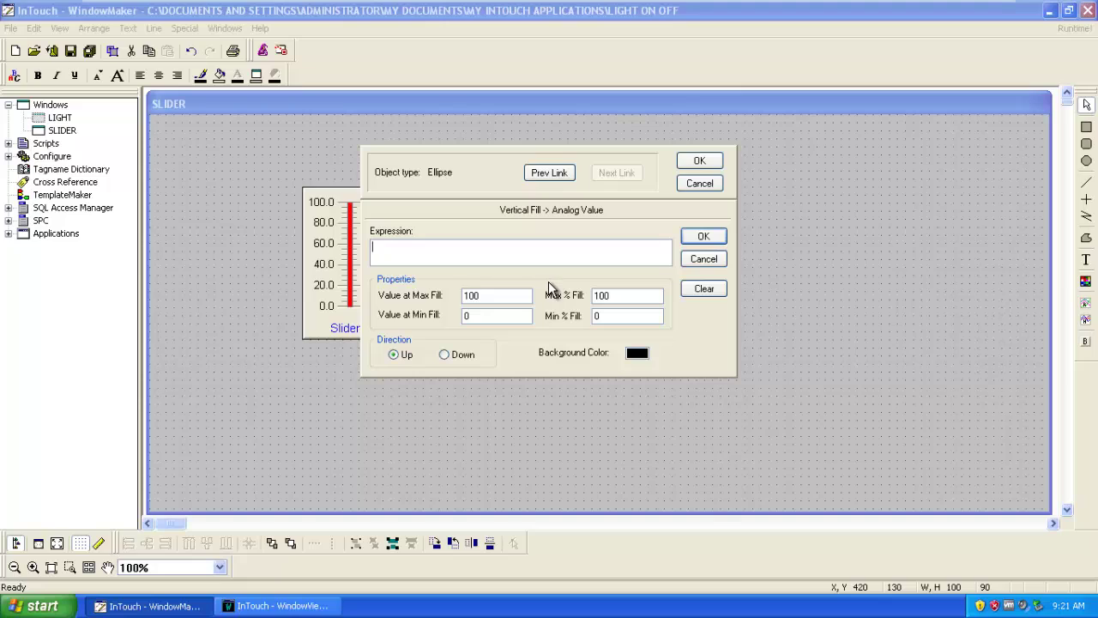
type("S1")
left_click(702, 237)
left_click(636, 353)
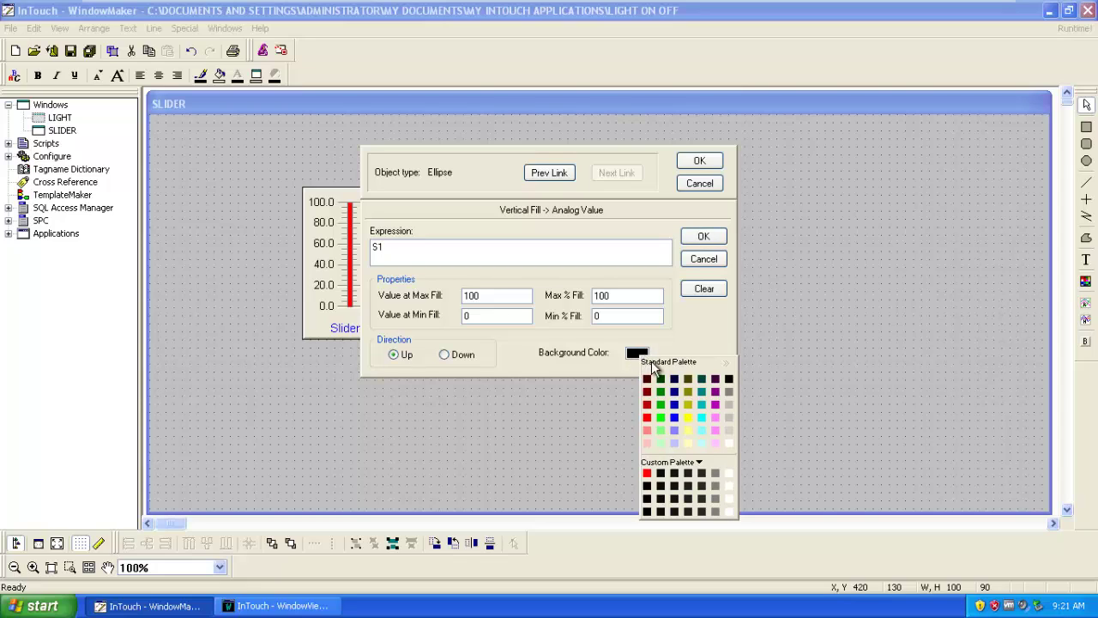
left_click(674, 404)
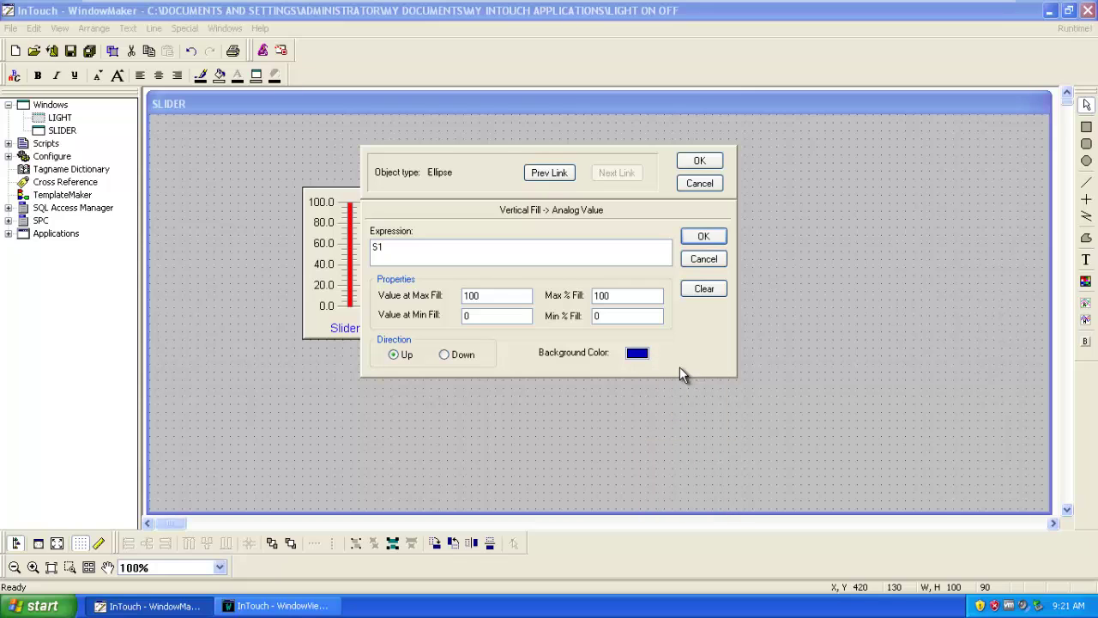
left_click(703, 236)
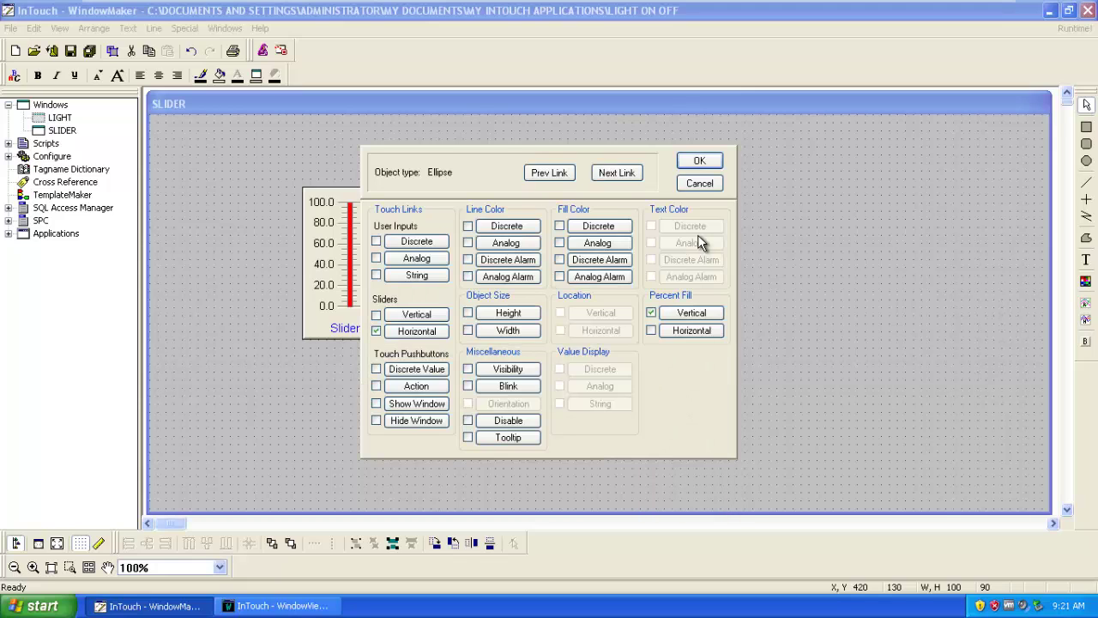
left_click(694, 165)
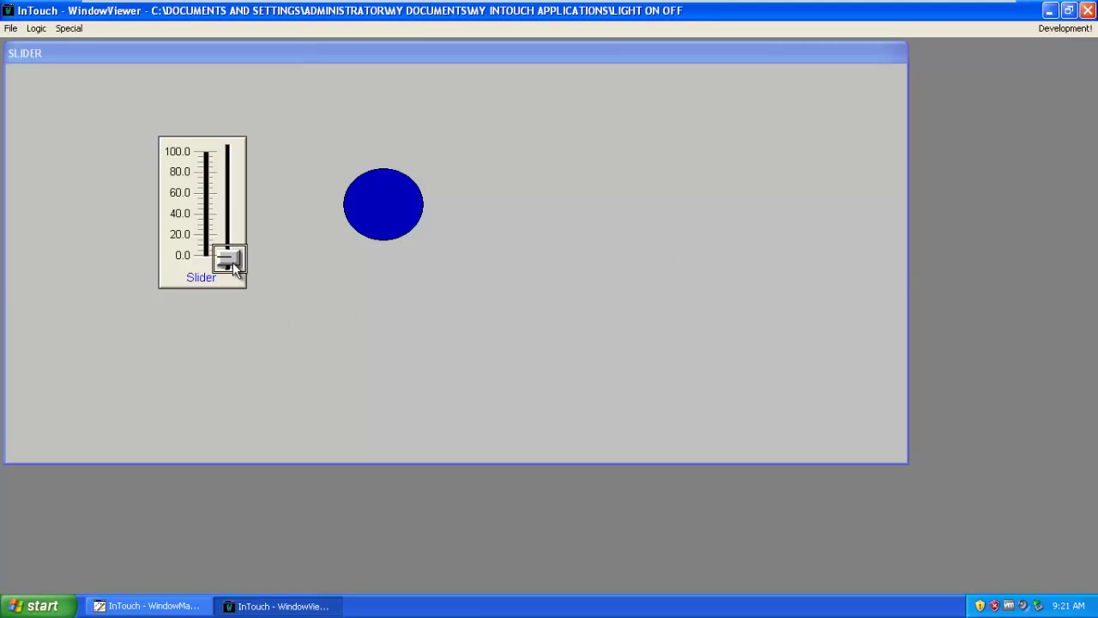
Raise the slider to about 20 in WindowViewer, then return to WindowMaker.
mouse_move(232, 260)
left_mouse_down()
mouse_move(236, 139)
mouse_move(239, 258)
mouse_move(237, 142)
mouse_move(235, 249)
left_mouse_up()
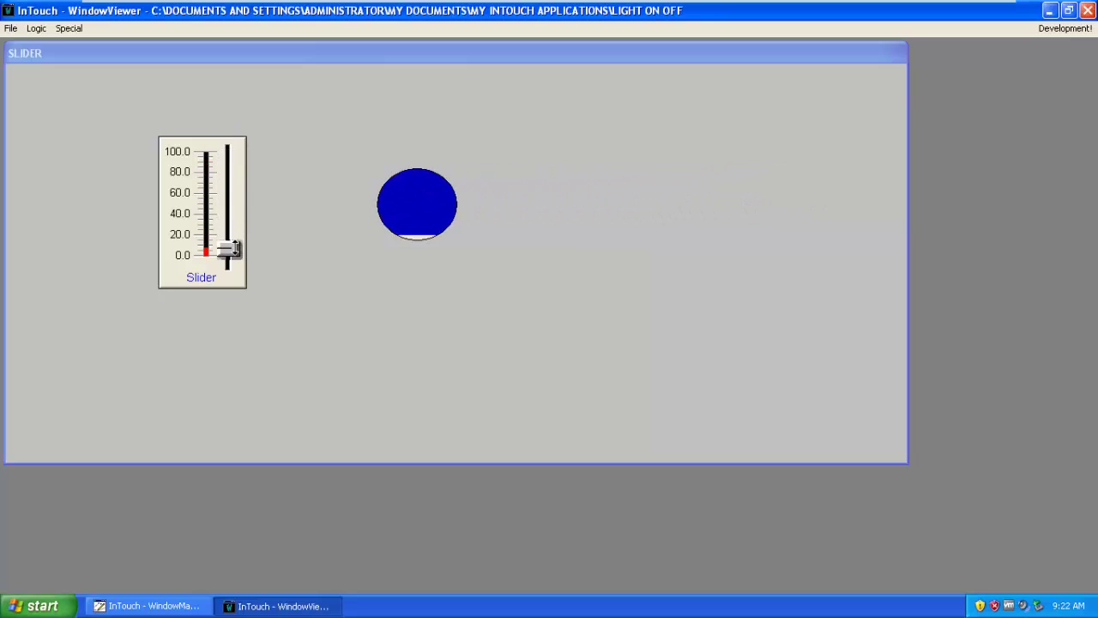
left_click(1047, 29)
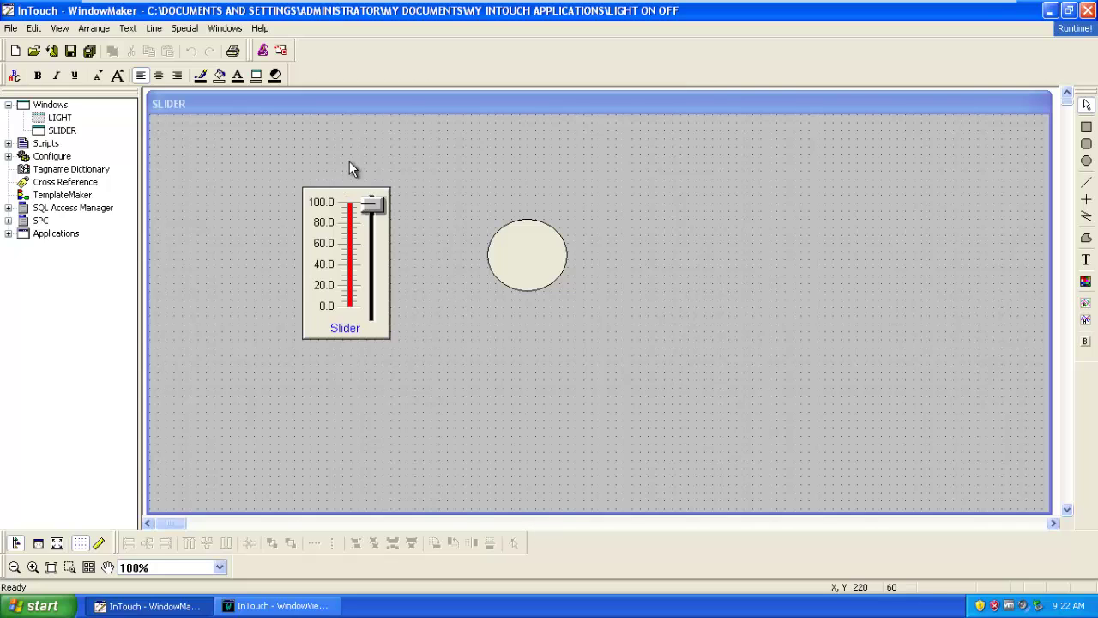
Place a Panel Meter wizard from the Meters gallery below the ellipse.
left_click(264, 53)
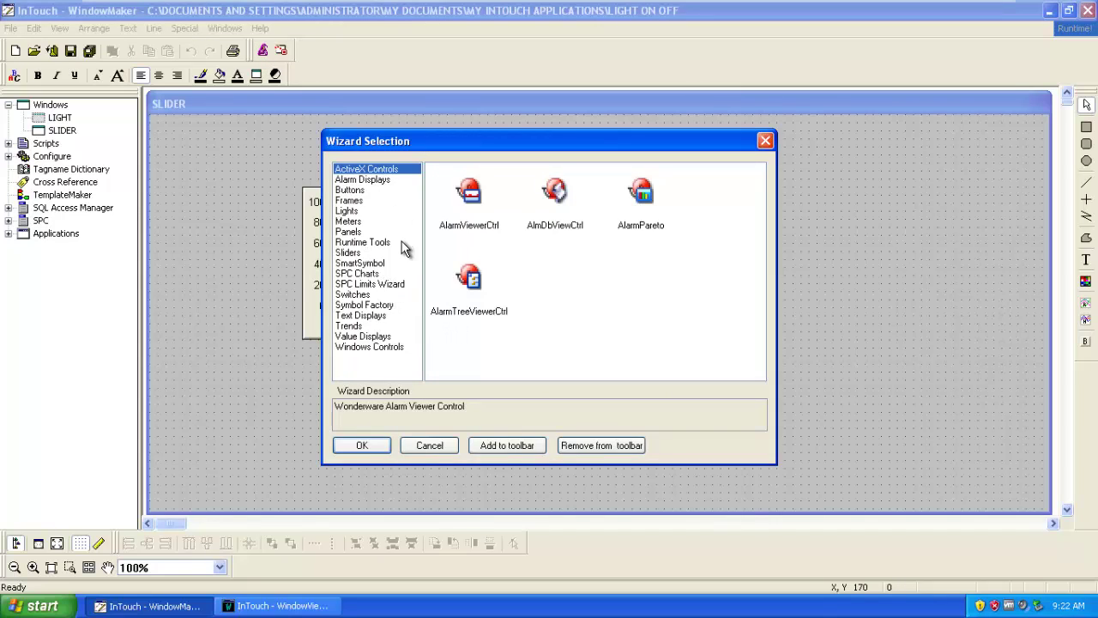
left_click(356, 221)
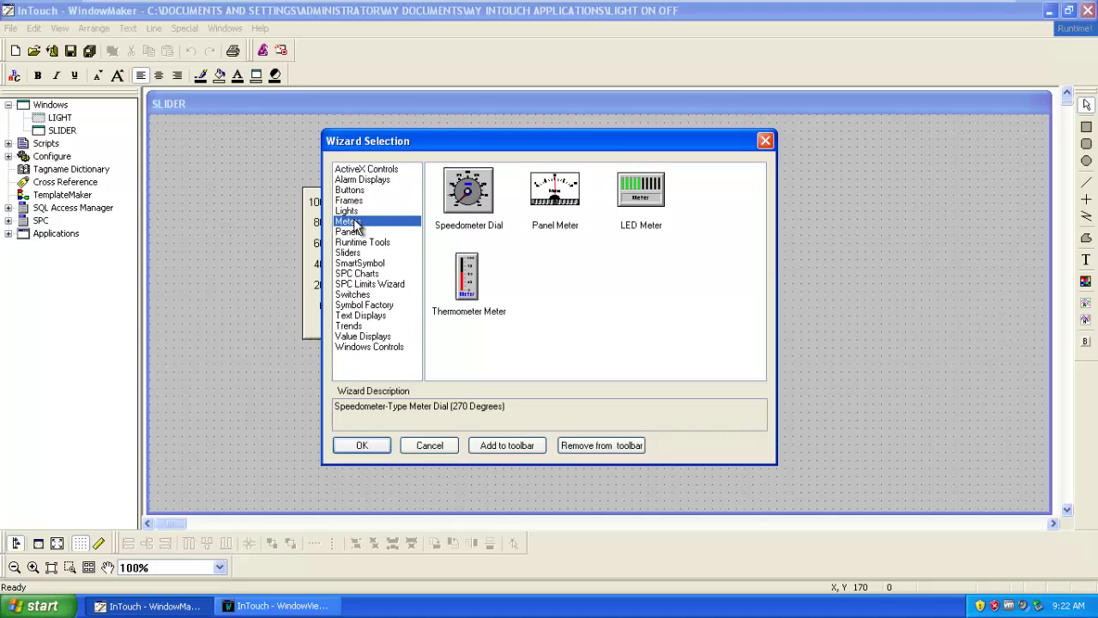
double_click(549, 206)
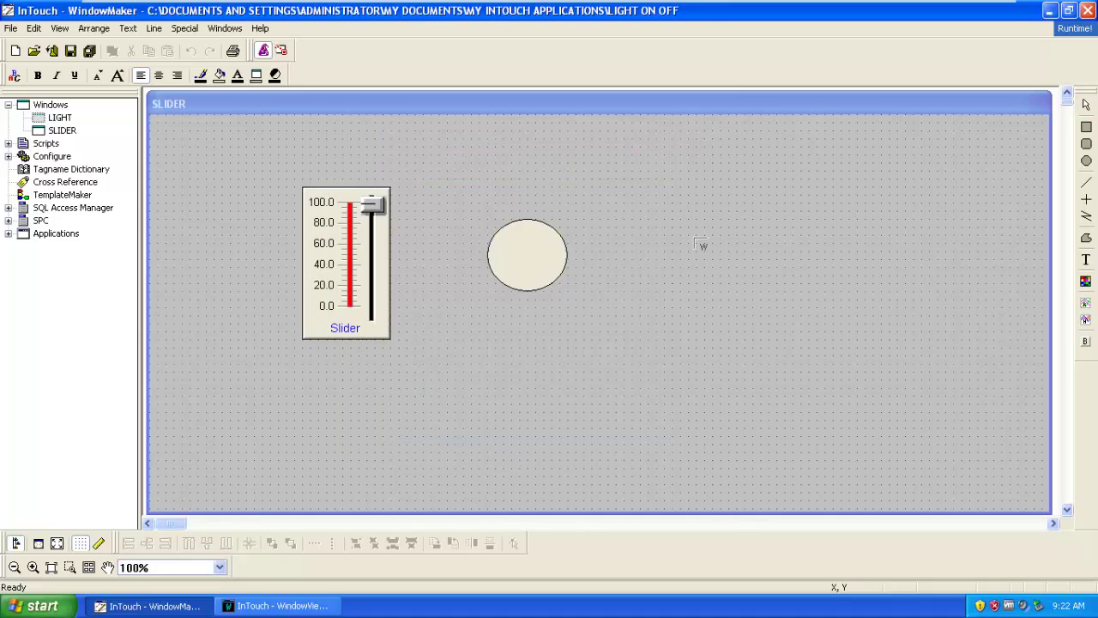
left_click(490, 375)
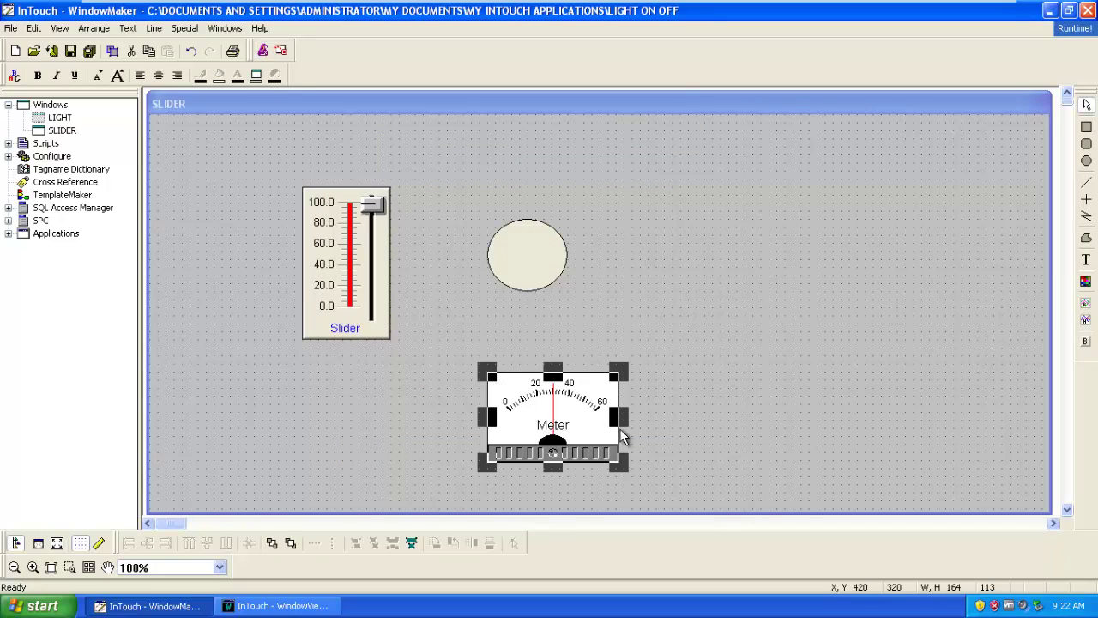
Link the panel meter to tag S1 and label it 'Voltage Meter'.
double_click(542, 416)
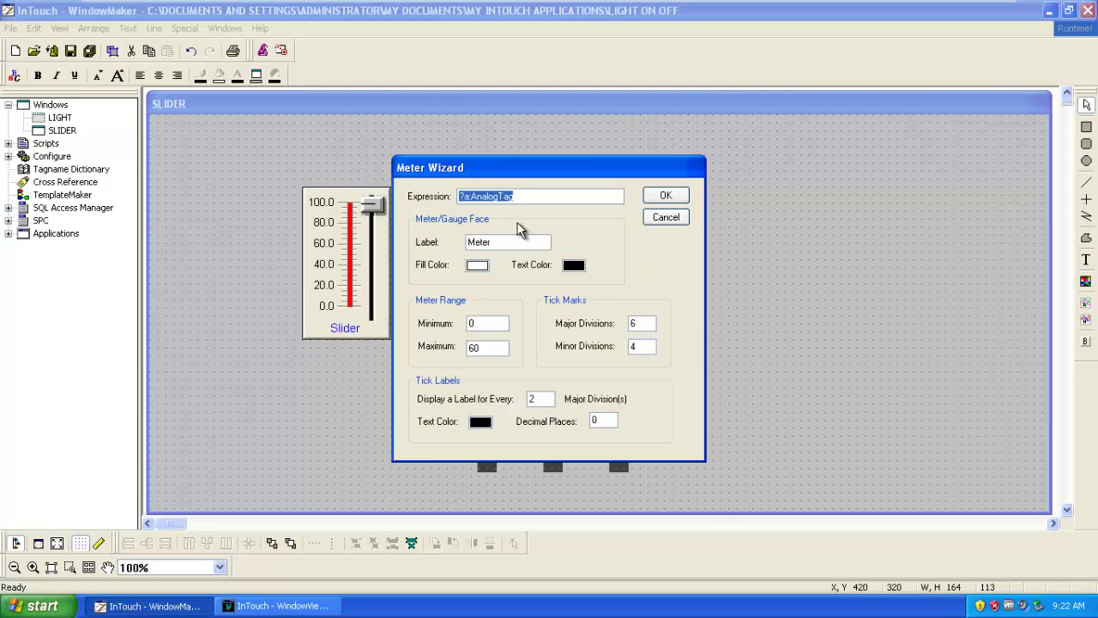
type("Sl")
type("1")
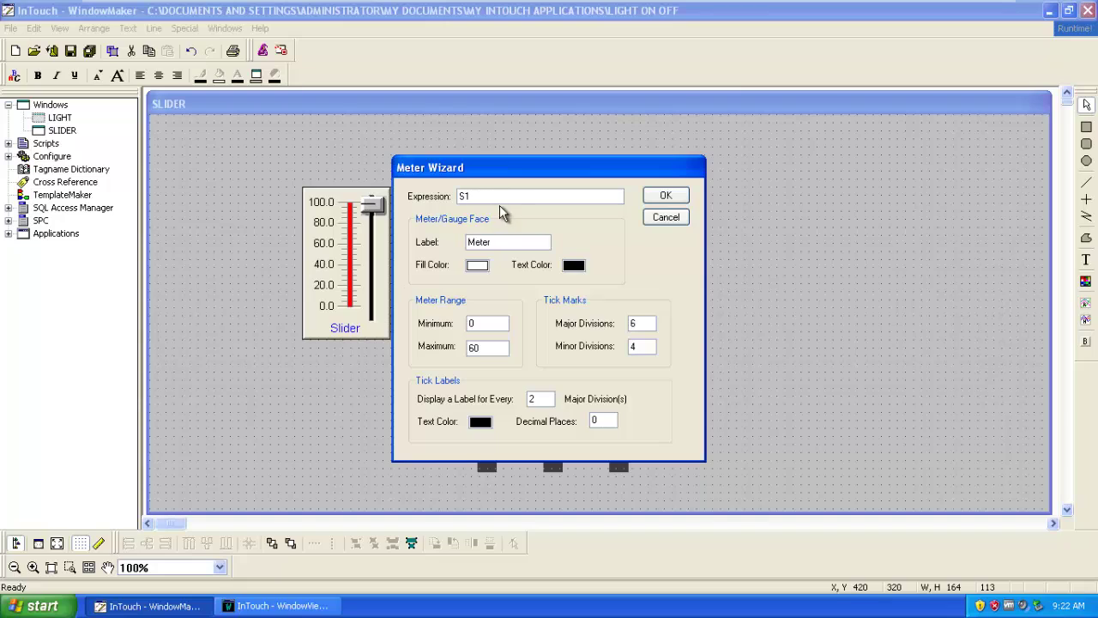
left_click_drag(504, 175, 509, 176)
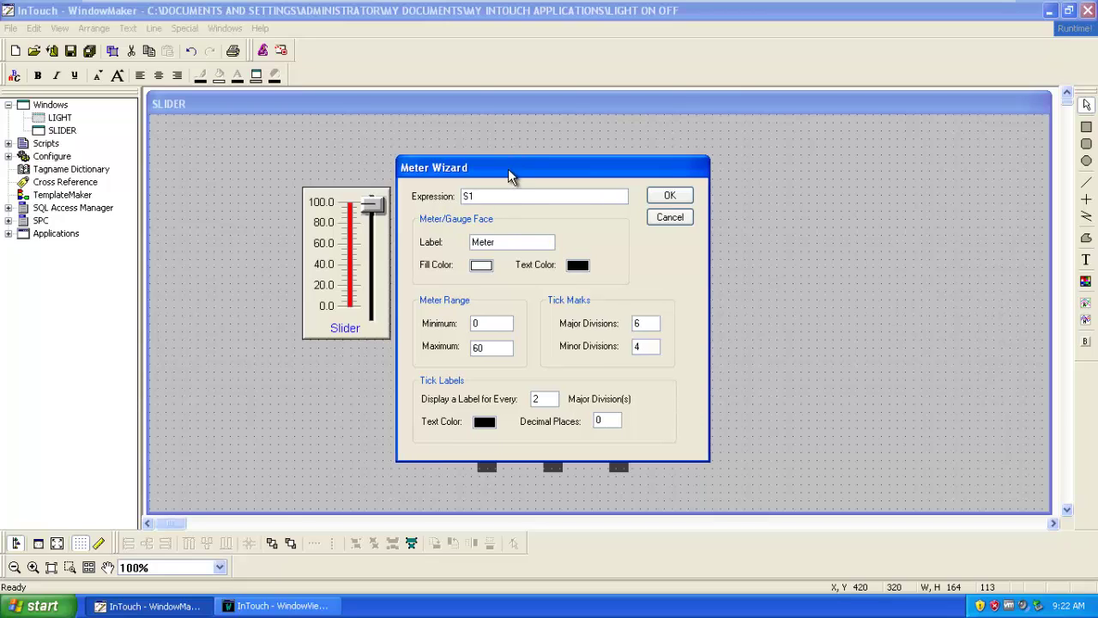
left_click(503, 242)
key("BackSpace")
key("BackSpace")
key("BackSpace")
type("Volta")
type("ge M")
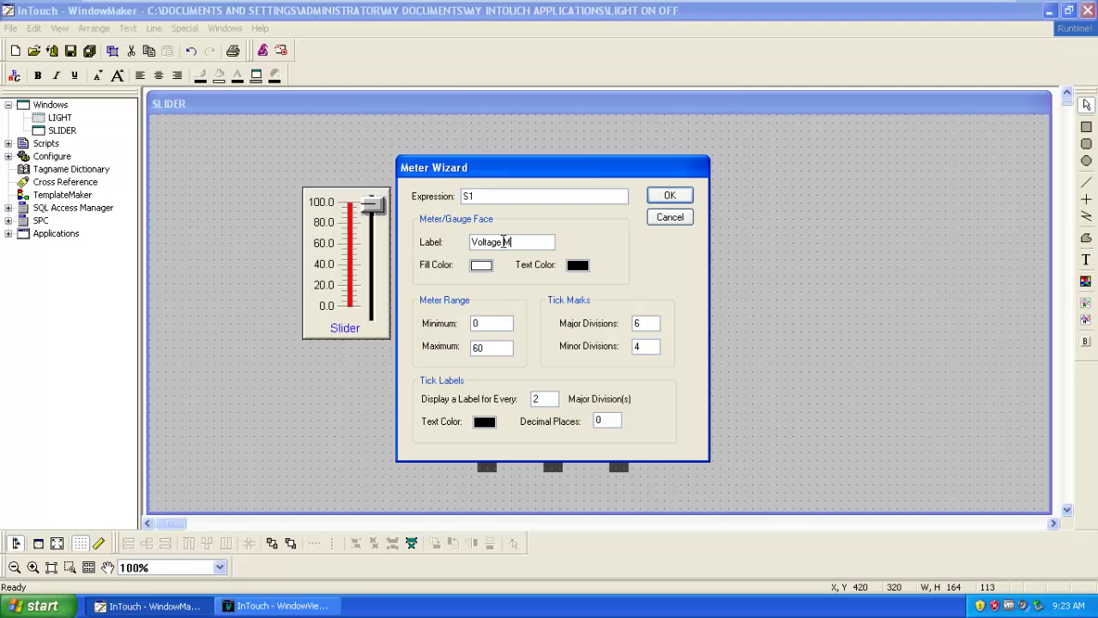
type("eter")
Raise the meter's maximum from 60 to 230 and make its tick labels red.
left_click_drag(544, 171, 841, 160)
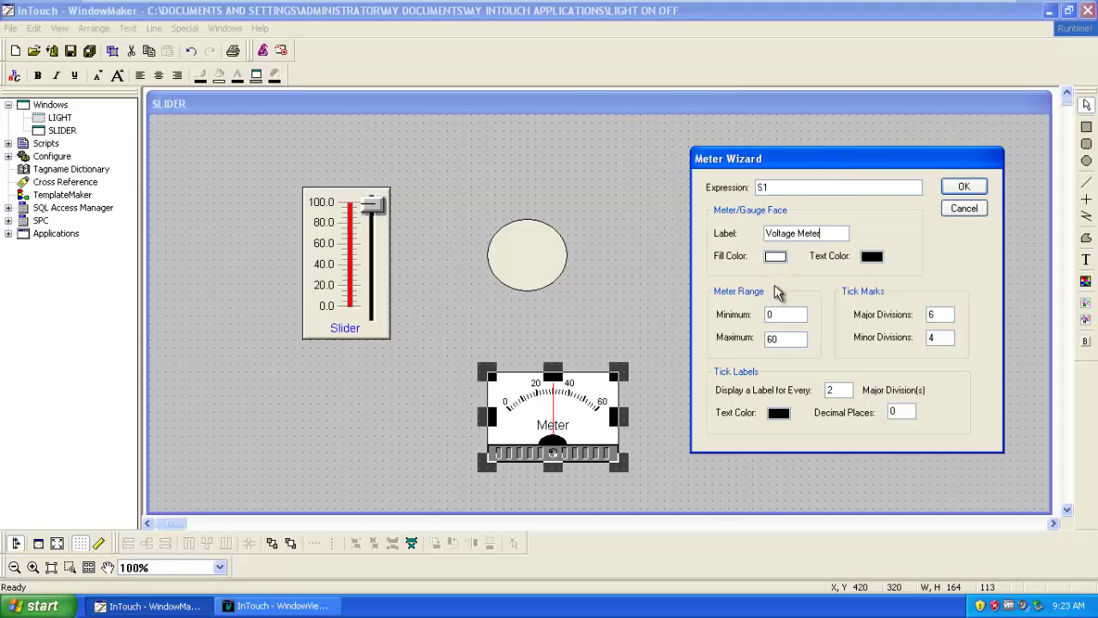
left_click(780, 314)
key("BackSpace")
key("BackSpace")
type("2")
type("30")
left_click(779, 413)
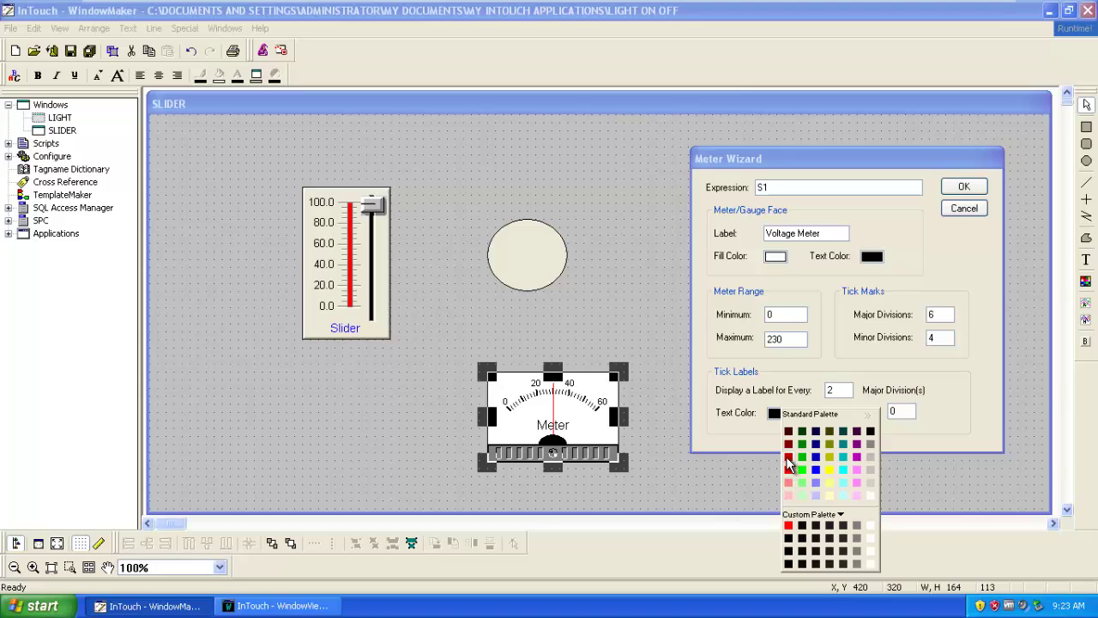
left_click(788, 457)
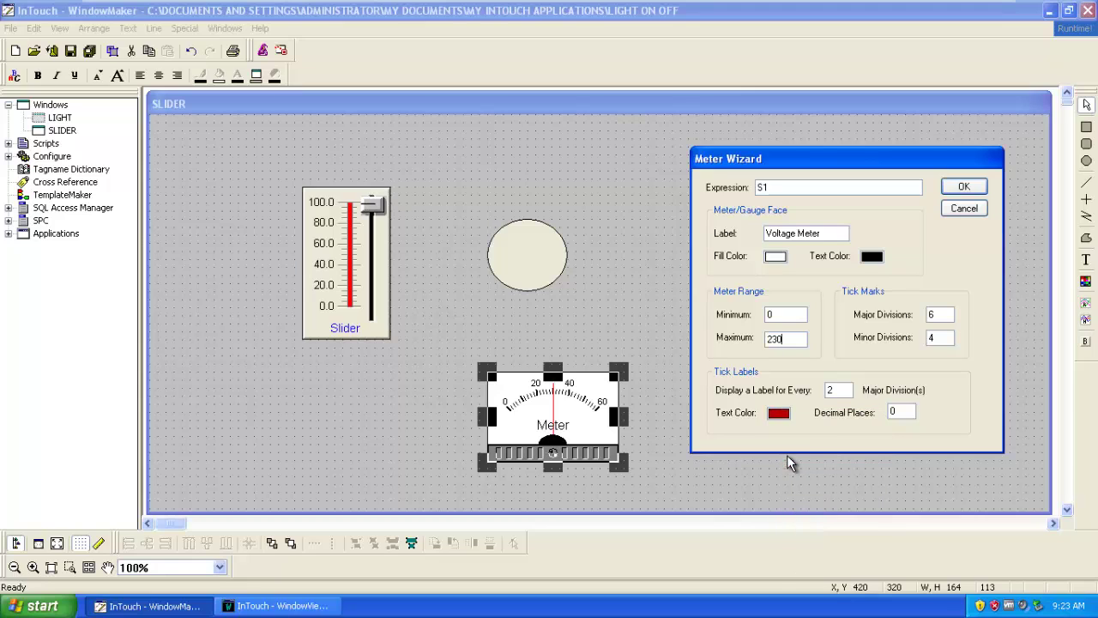
left_click(957, 190)
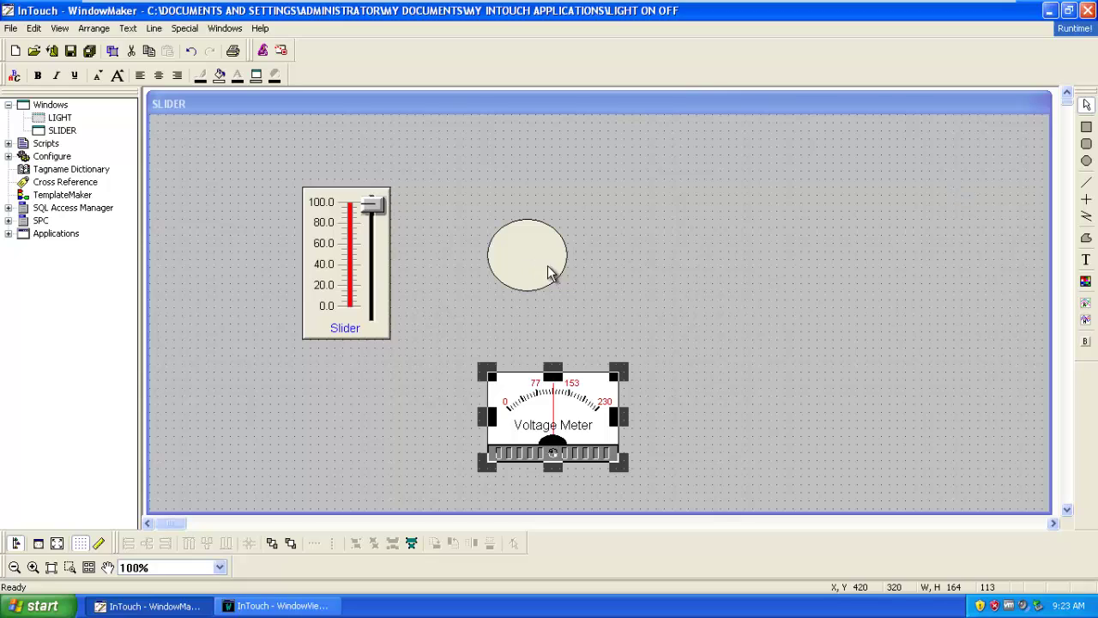
Delete the ellipse, move the Voltage Meter up beside the slider, and switch to Runtime.
left_click(626, 259)
left_click(532, 258)
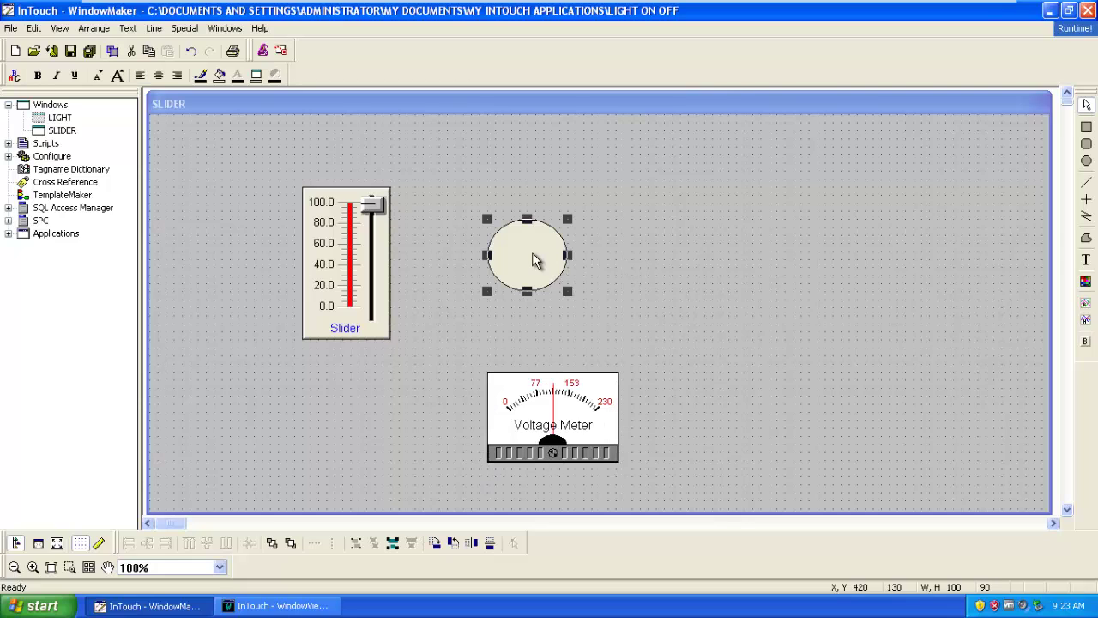
key("Delete")
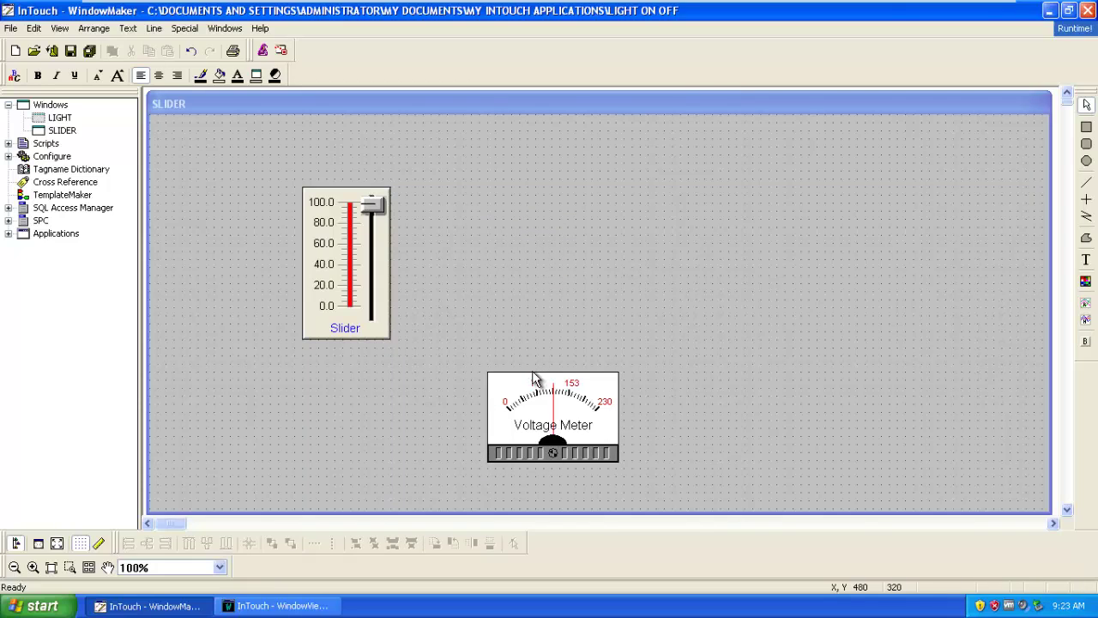
left_click_drag(576, 251, 569, 257)
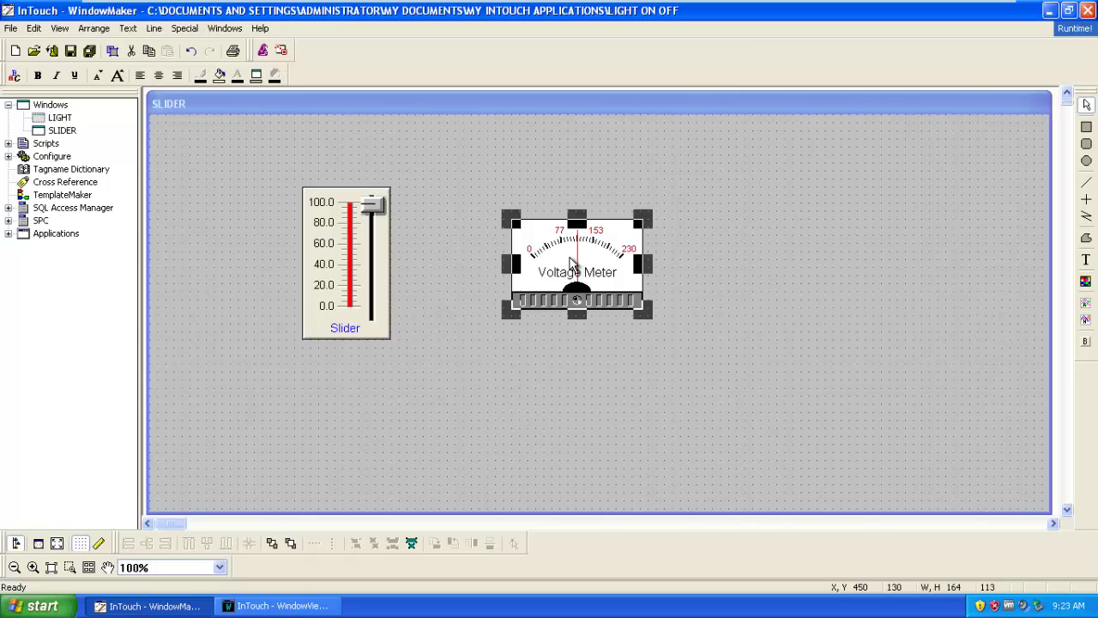
left_click(598, 385)
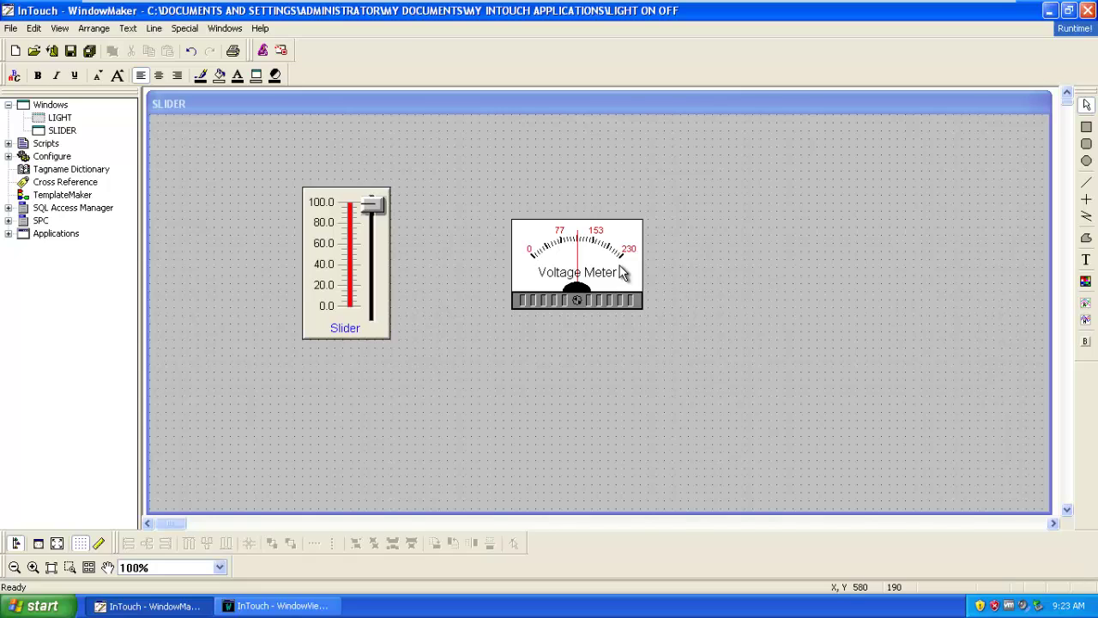
left_click(1074, 30)
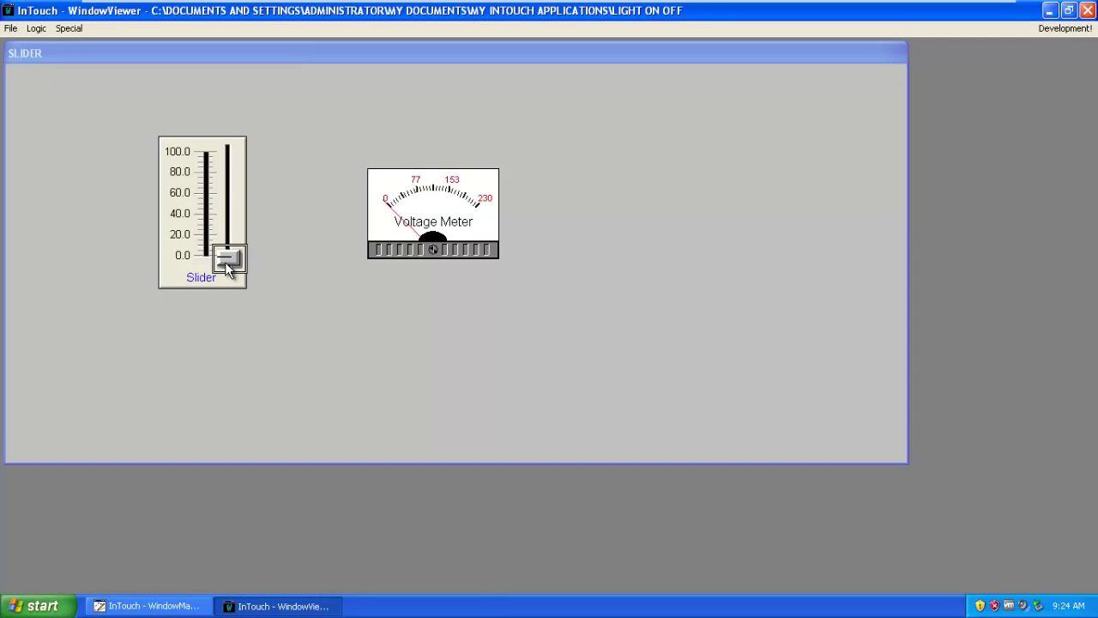
Raise the slider to 100, watch the Voltage Meter needle swing, then return to Development.
left_click_drag(226, 264, 236, 142)
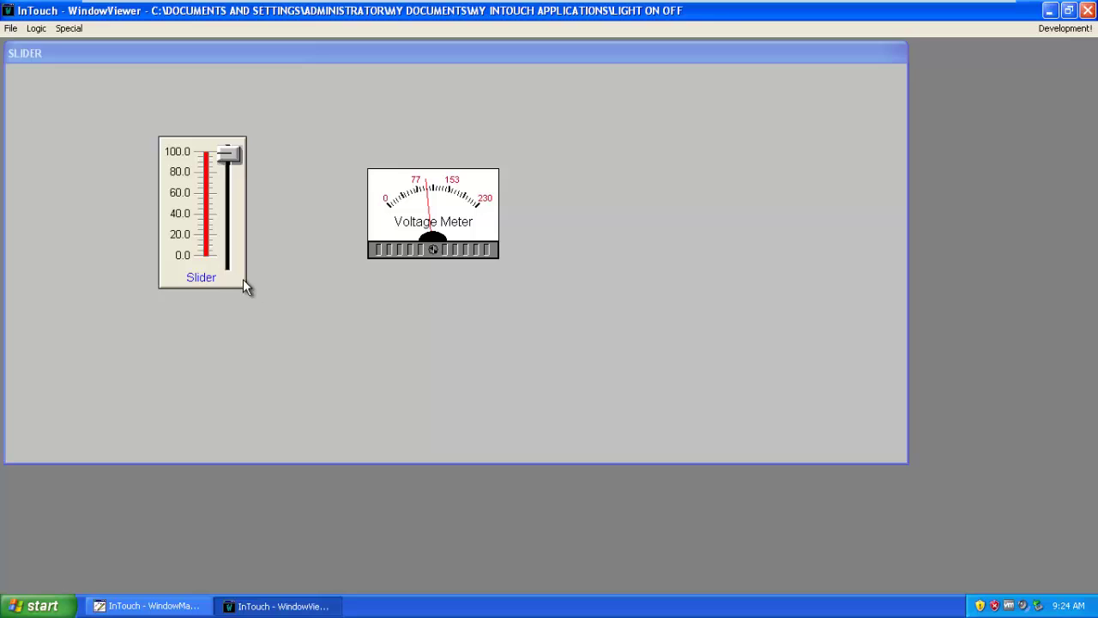
left_click(1063, 30)
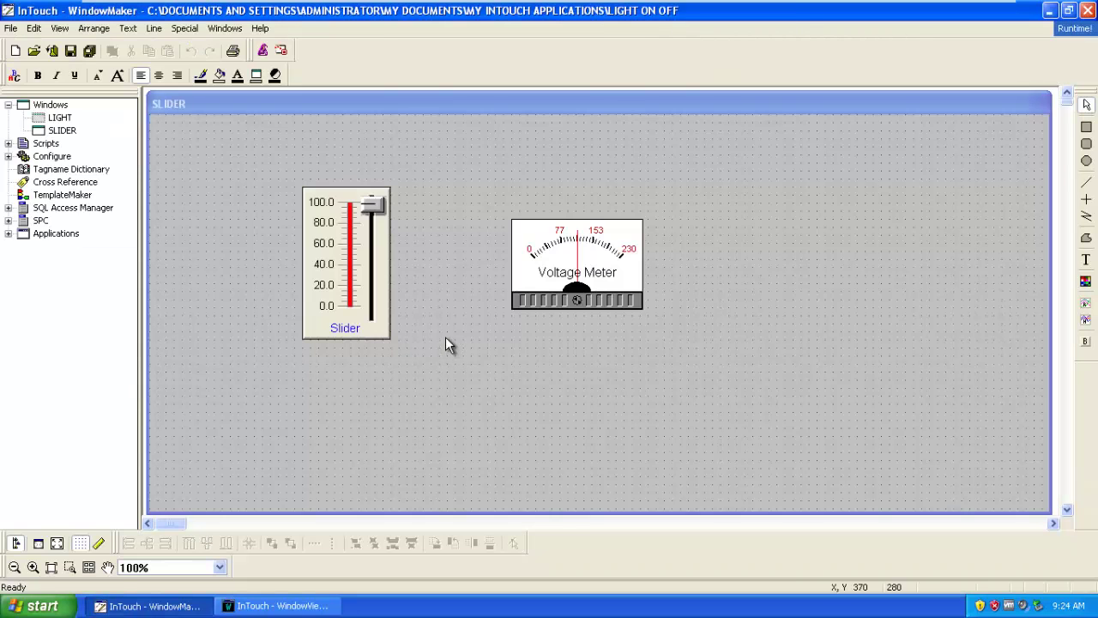
Change the slider's maximum from 100 to 230 in the Slider Wizard and confirm.
double_click(367, 302)
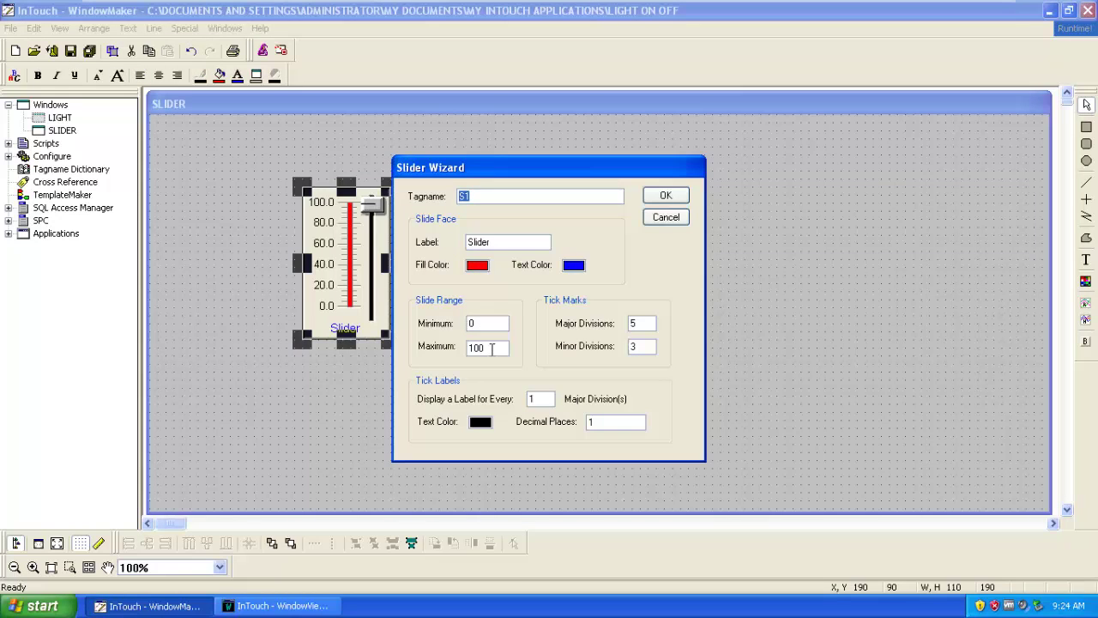
left_click(491, 347)
key("BackSpace")
key("BackSpace")
key("BackSpace")
type("230")
left_click(656, 199)
left_click(656, 199)
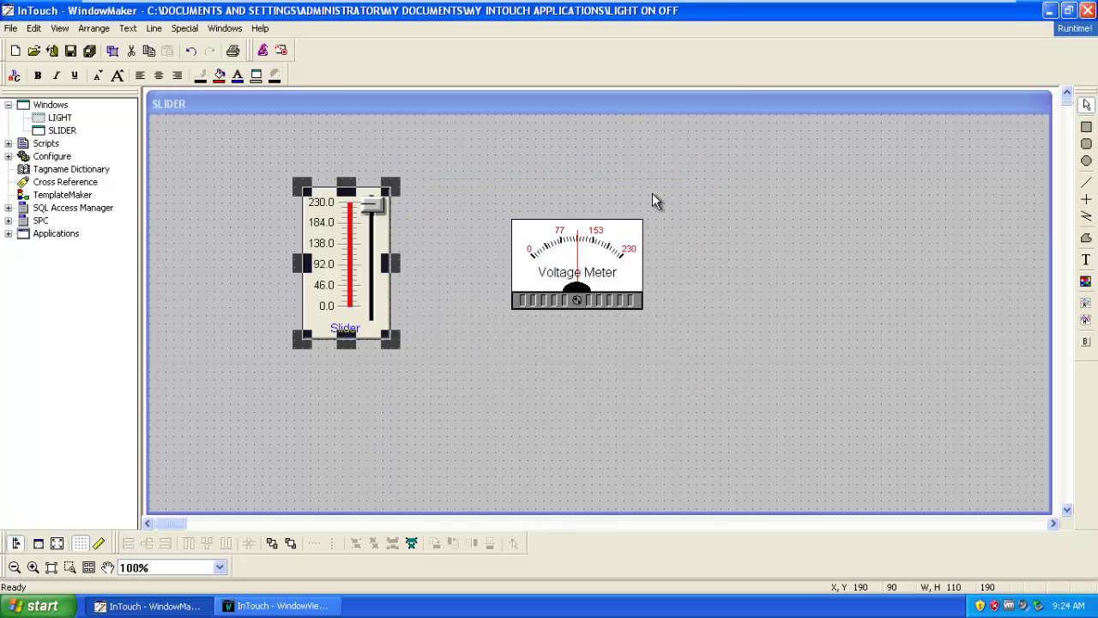
left_click(462, 330)
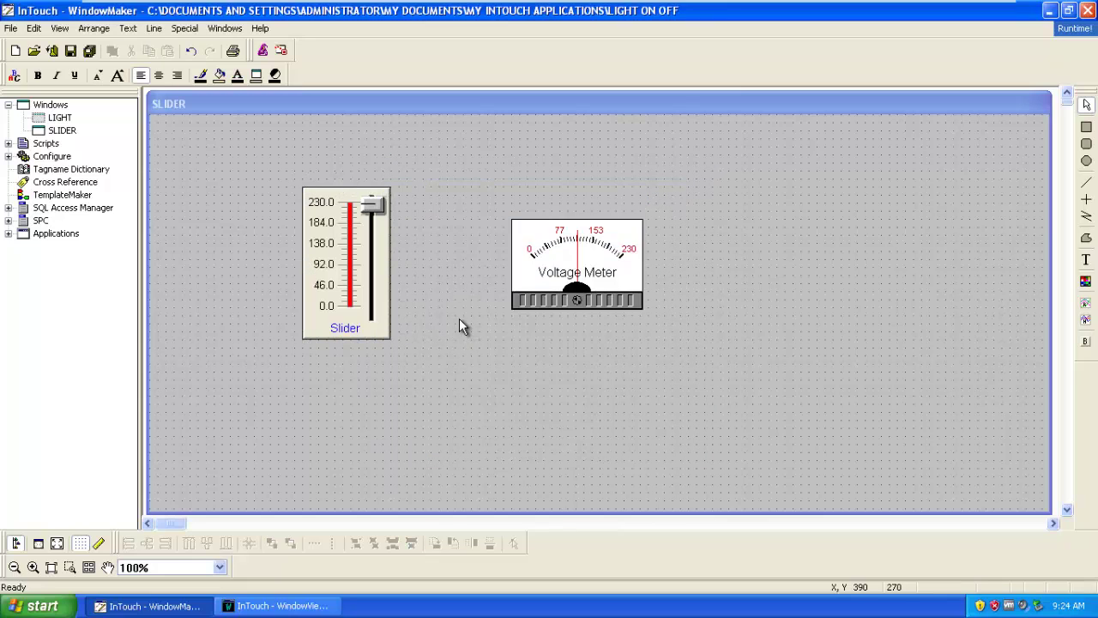
In Runtime, sweep the slider to 230, down to 0 and back to 230 while the meter follows.
left_click(1079, 30)
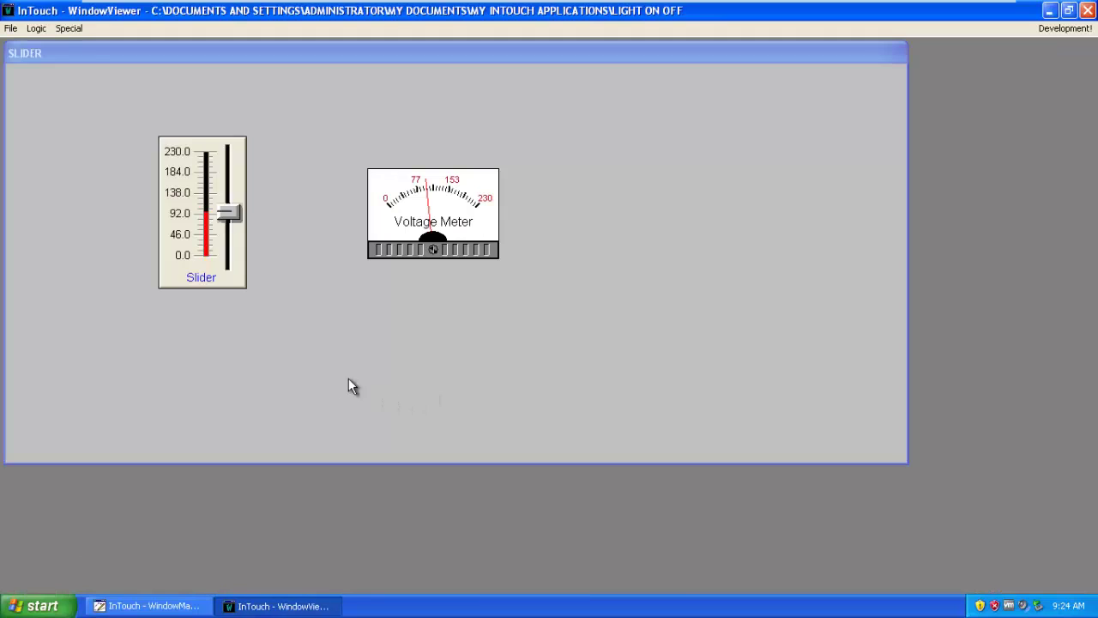
left_click_drag(232, 217, 243, 132)
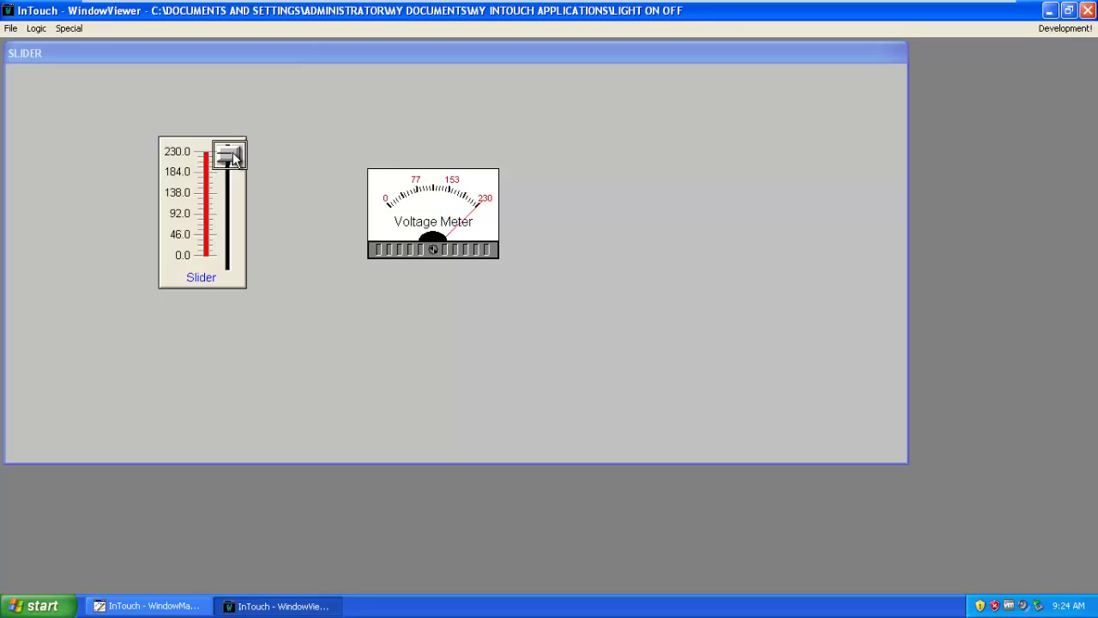
mouse_move(237, 160)
left_mouse_down()
mouse_move(227, 270)
mouse_move(238, 149)
mouse_move(228, 223)
left_mouse_up()
left_click_drag(240, 179, 245, 147)
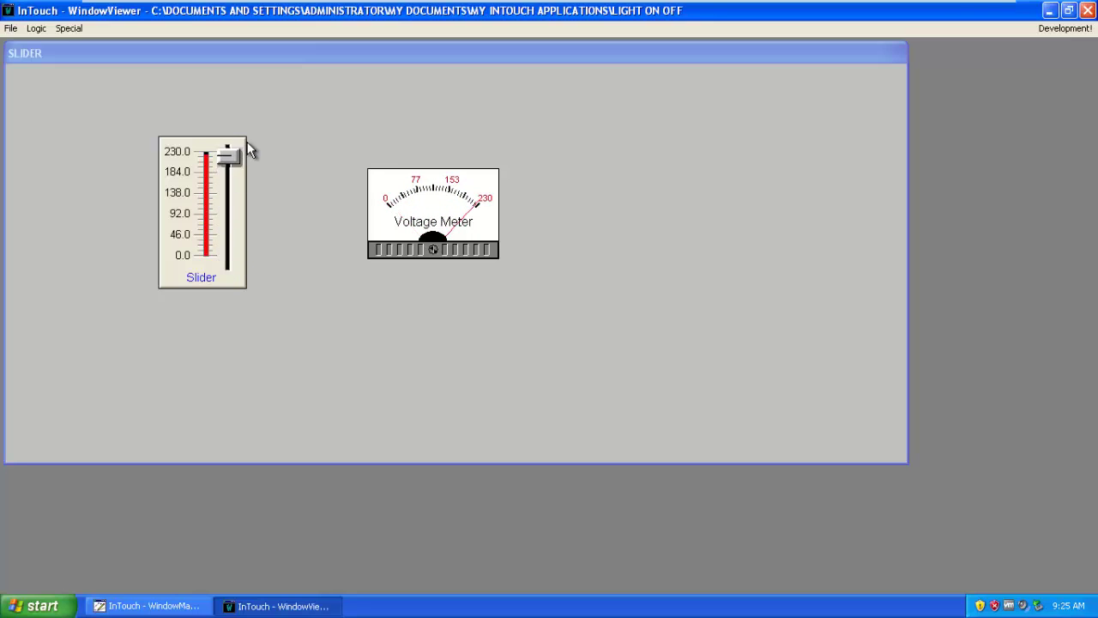
left_click(1041, 28)
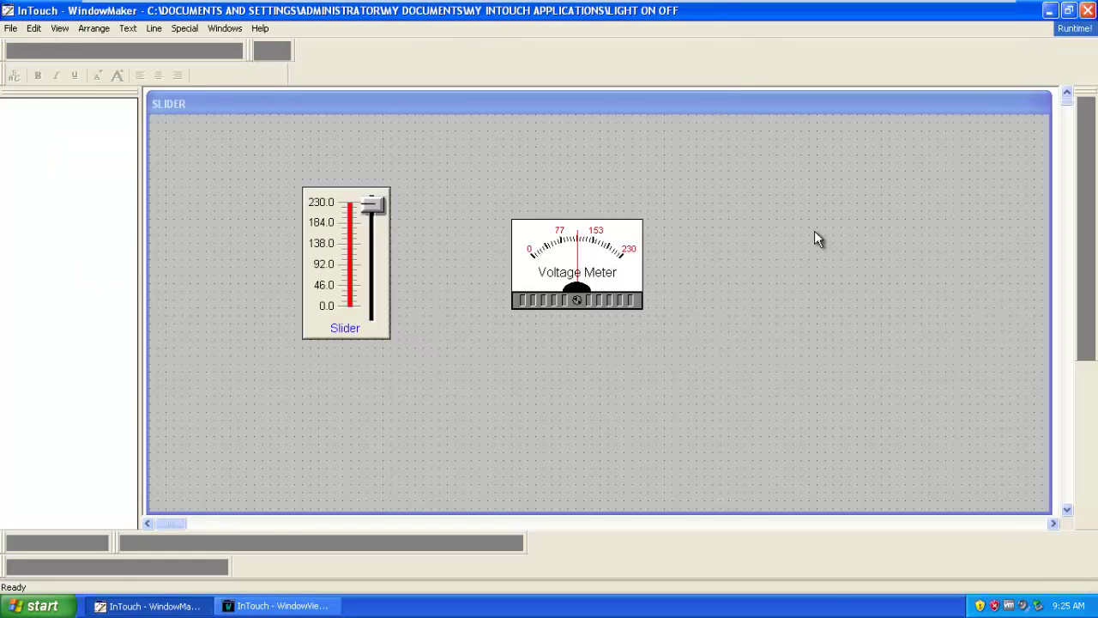